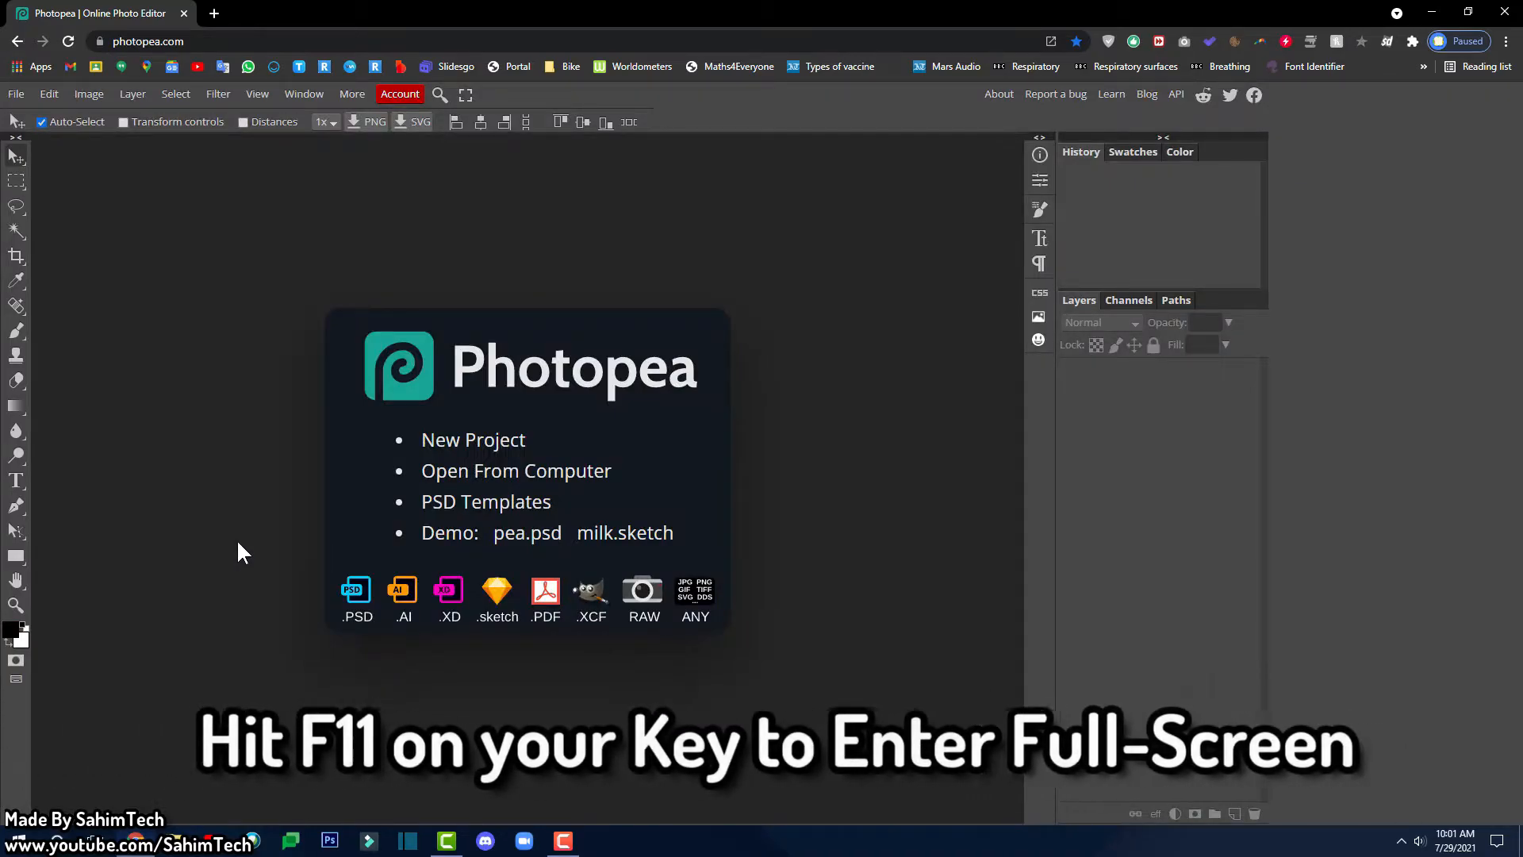
# Step: Switch the editor to full screen and open the PIC image from the Desktop
pyautogui.press('F11')
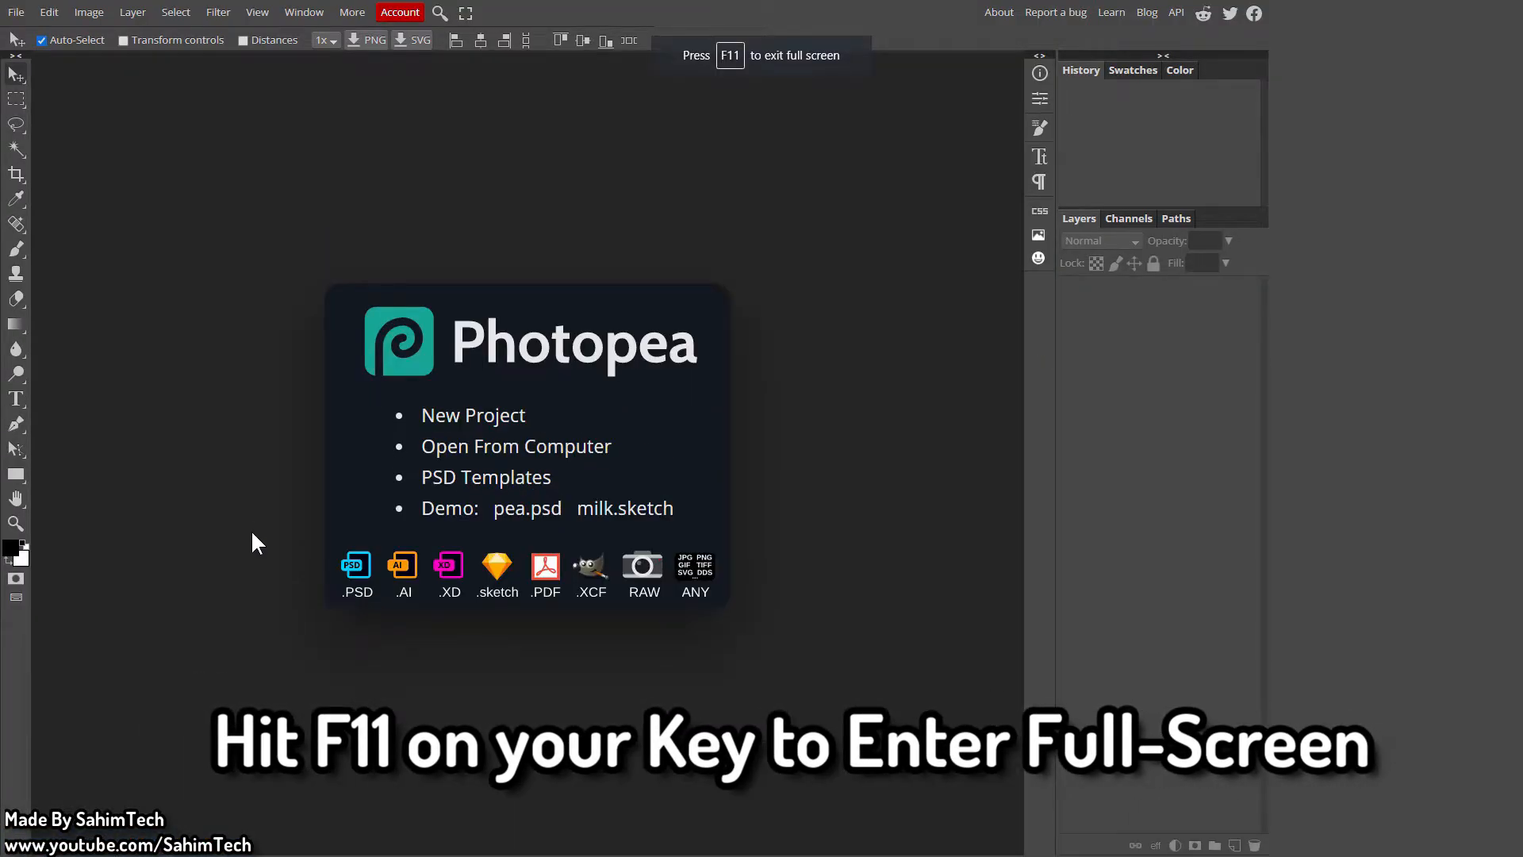
pyautogui.click(16, 12)
pyautogui.click(64, 60)
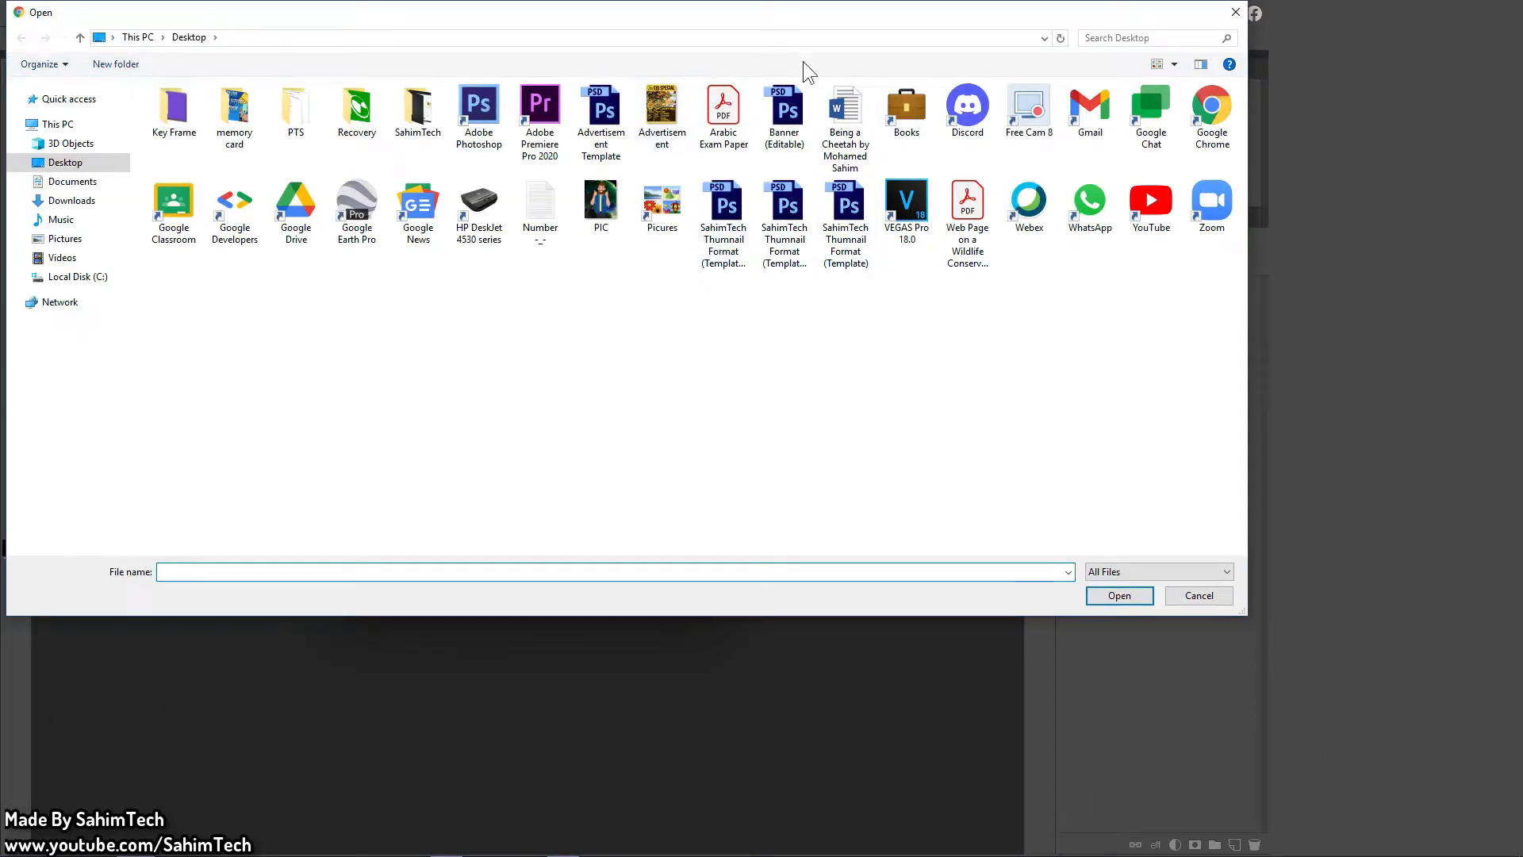
pyautogui.moveTo(596, 207); pyautogui.dragTo(583, 179)
pyautogui.click(620, 206)
pyautogui.click(1151, 601)
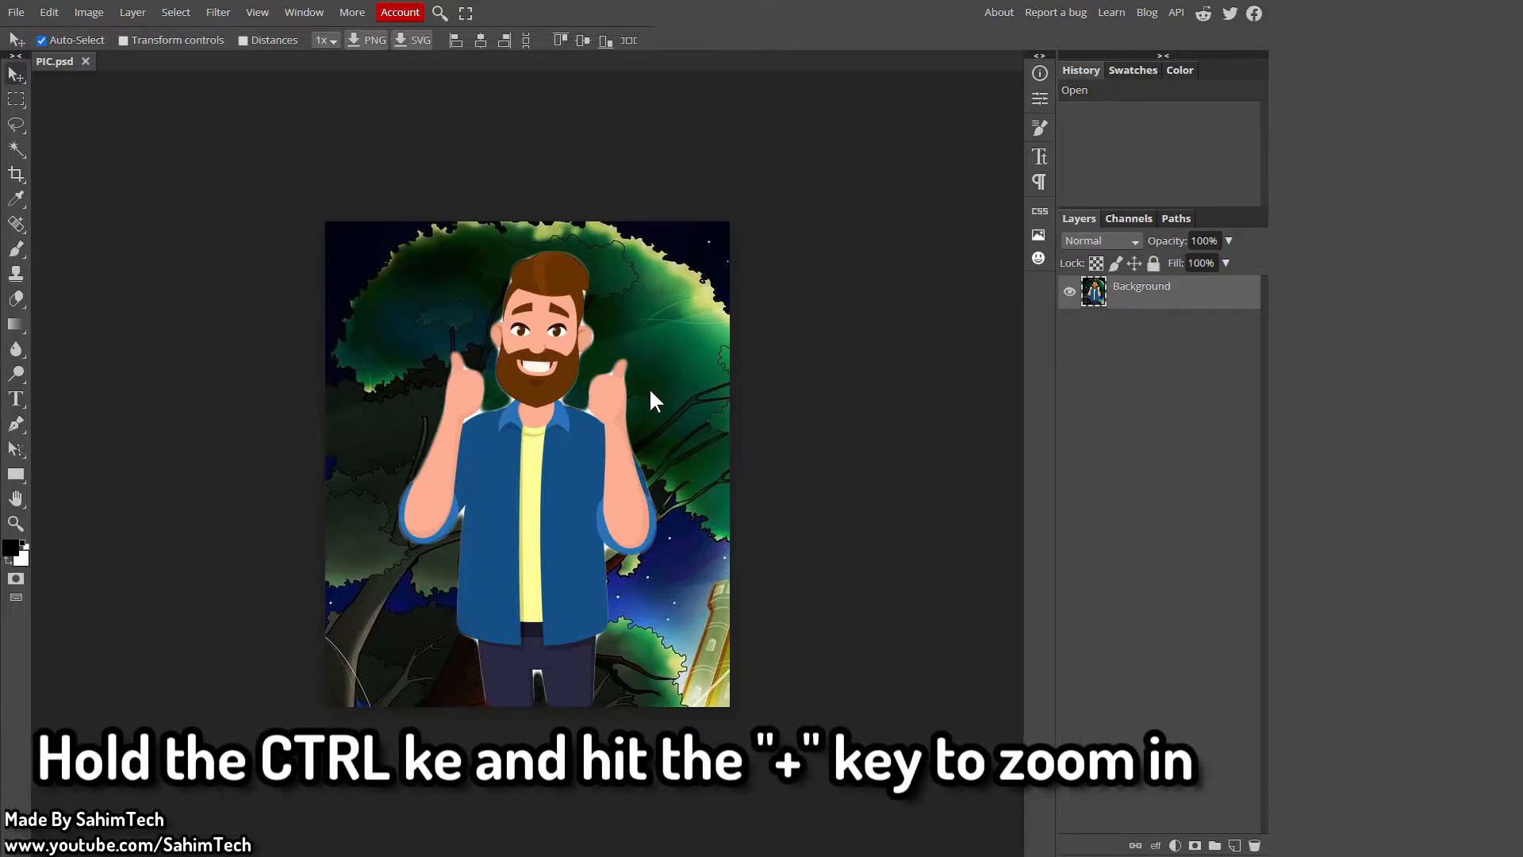
# Step: With Polygonal Lasso Select, trace the man's outline from the top of the hair down past the ear on the image's right side
pyautogui.hotkey('ctrl', '+')
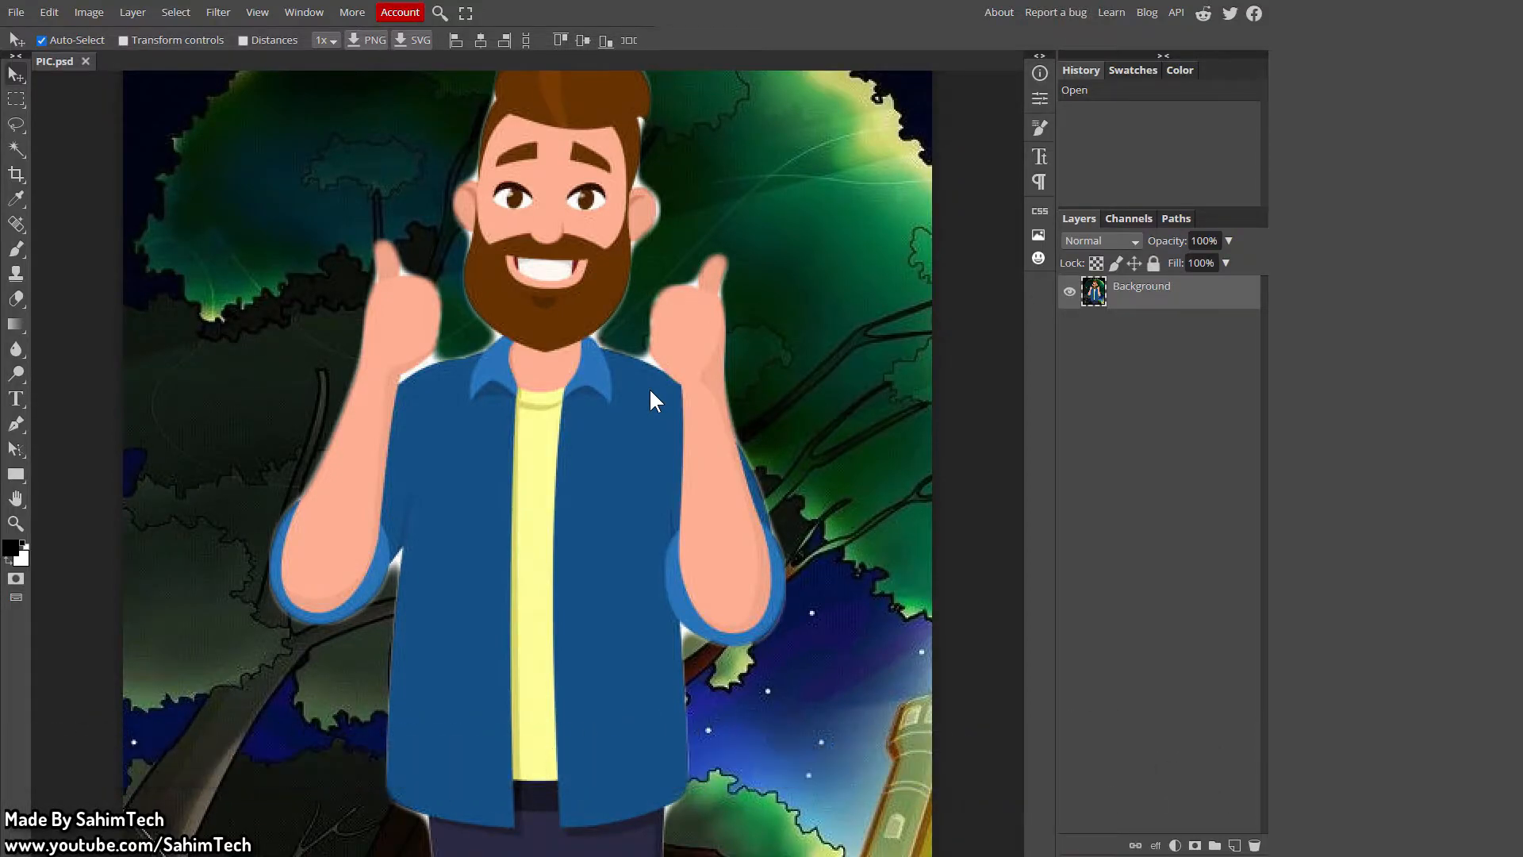
pyautogui.hotkey('ctrl', '+')
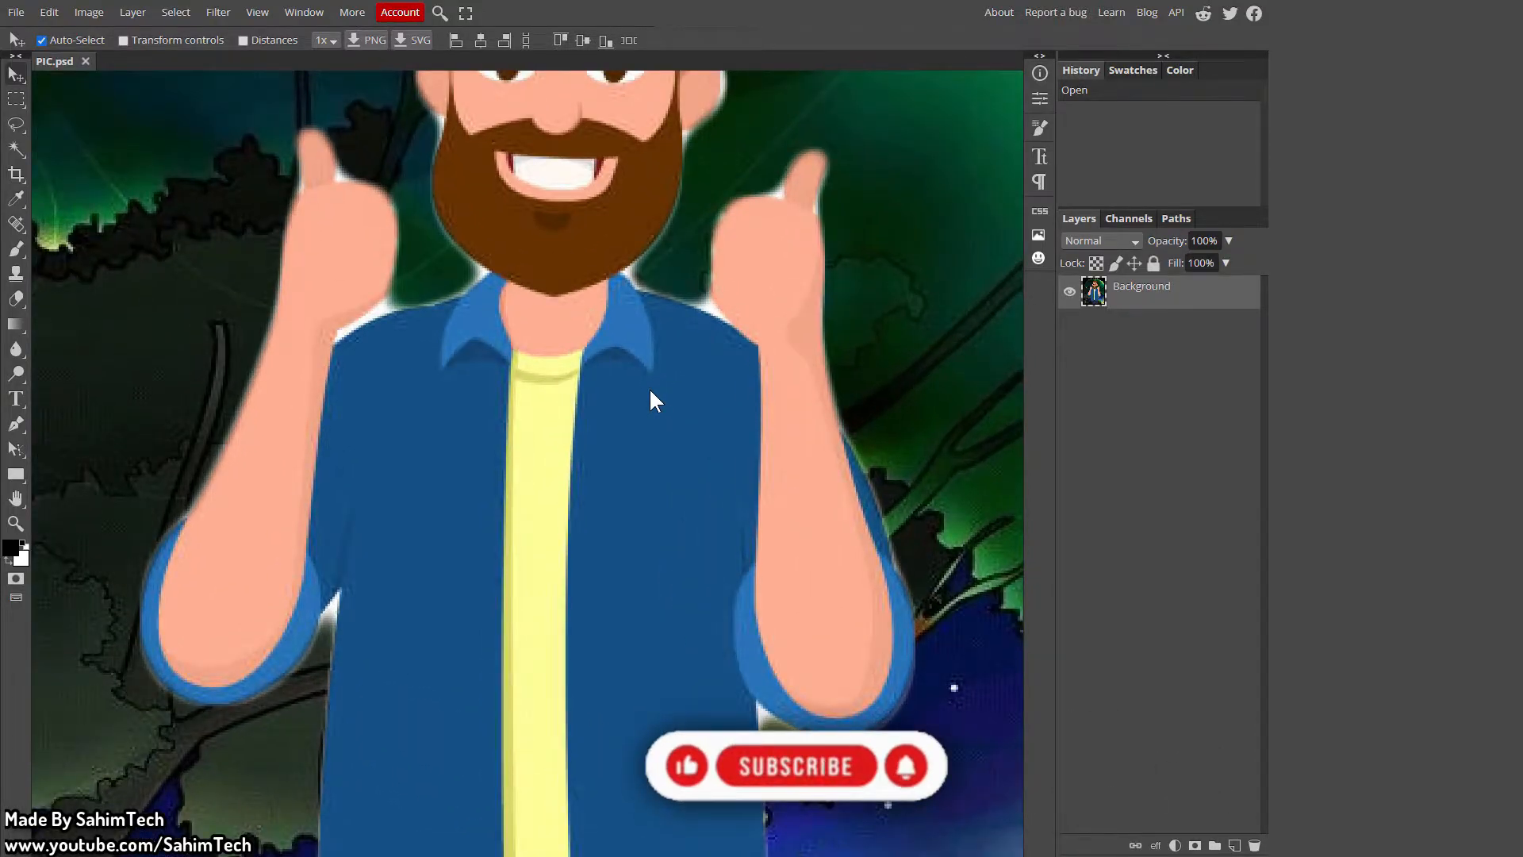
pyautogui.scroll(7, 649, 390)
pyautogui.scroll(-4, 649, 390)
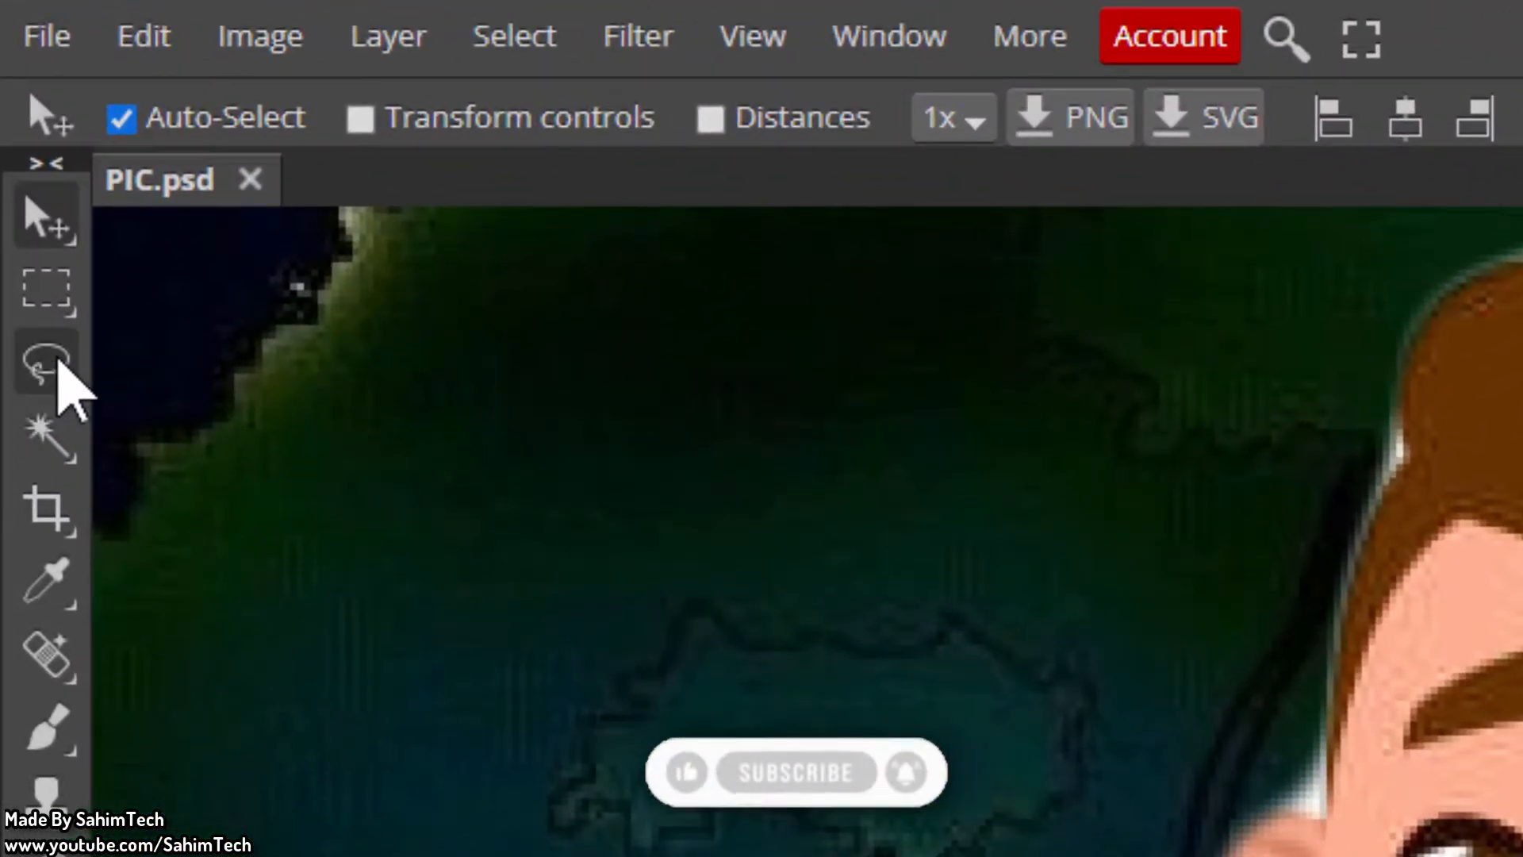
pyautogui.rightClick(58, 363)
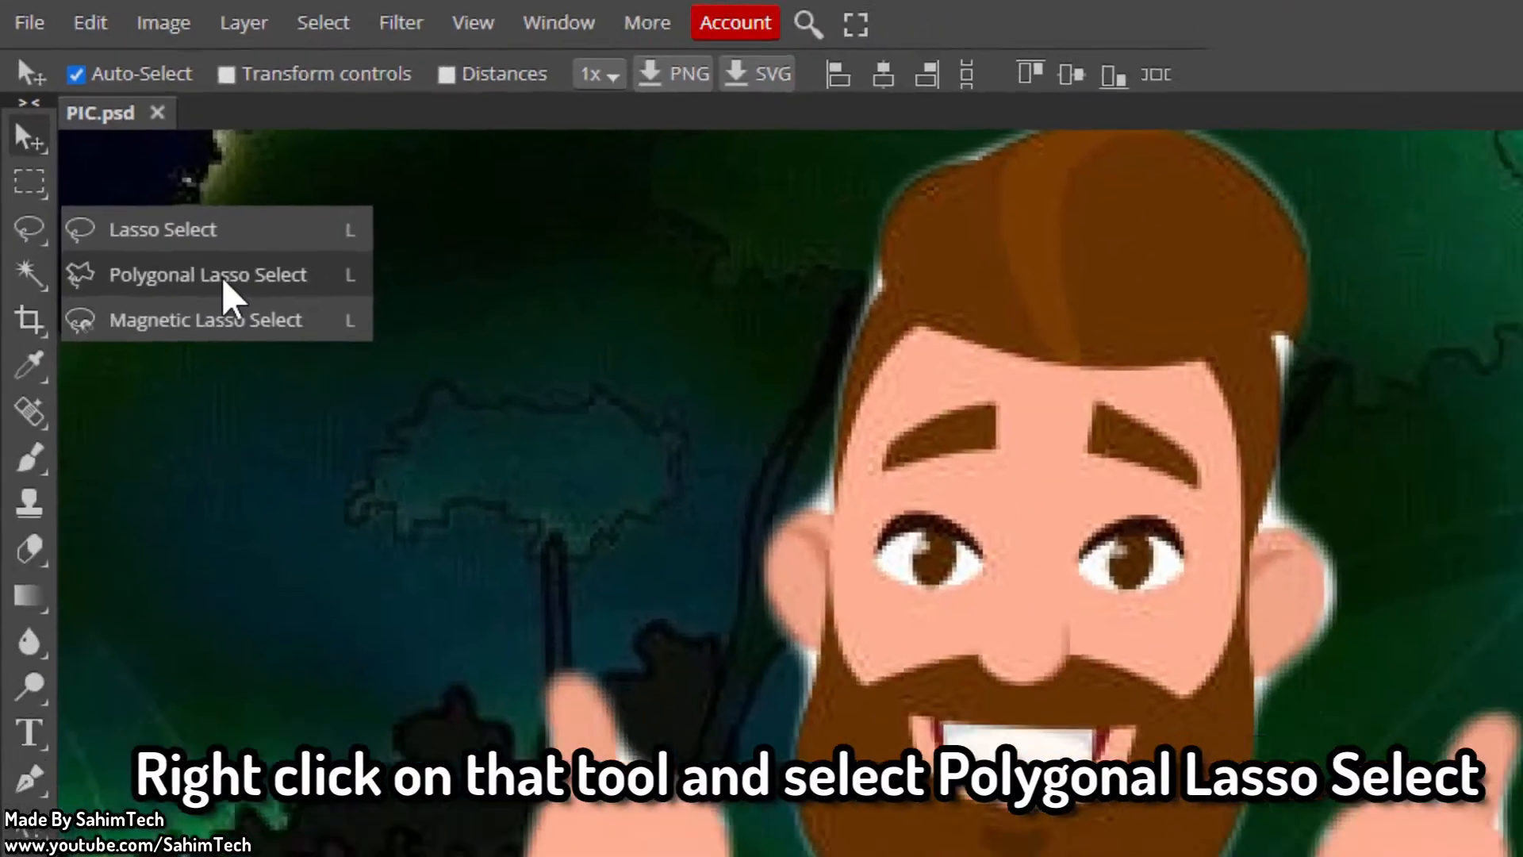
pyautogui.click(224, 279)
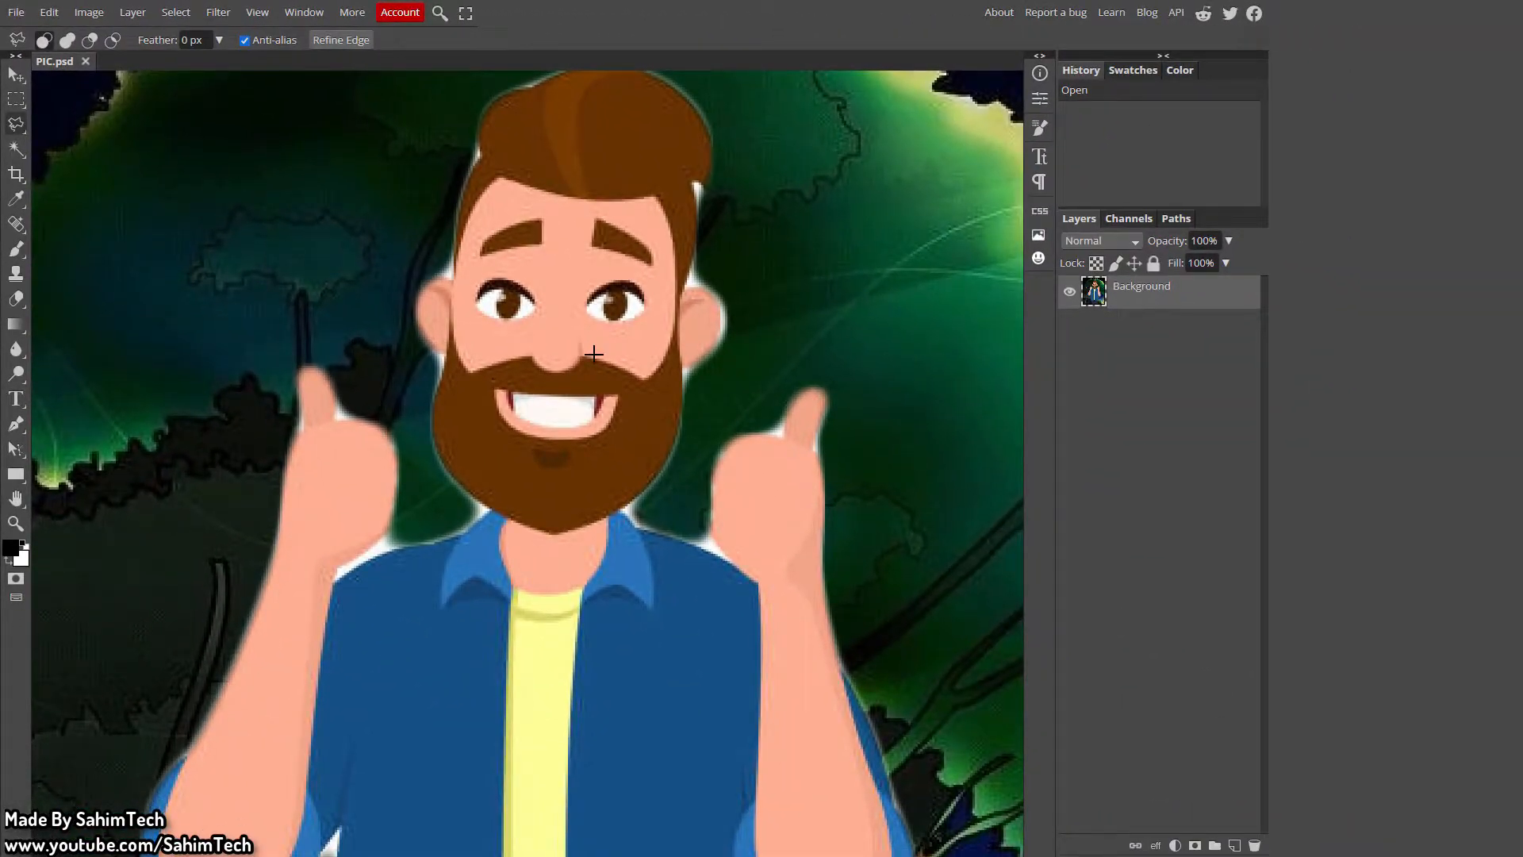
pyautogui.scroll(3, 594, 354)
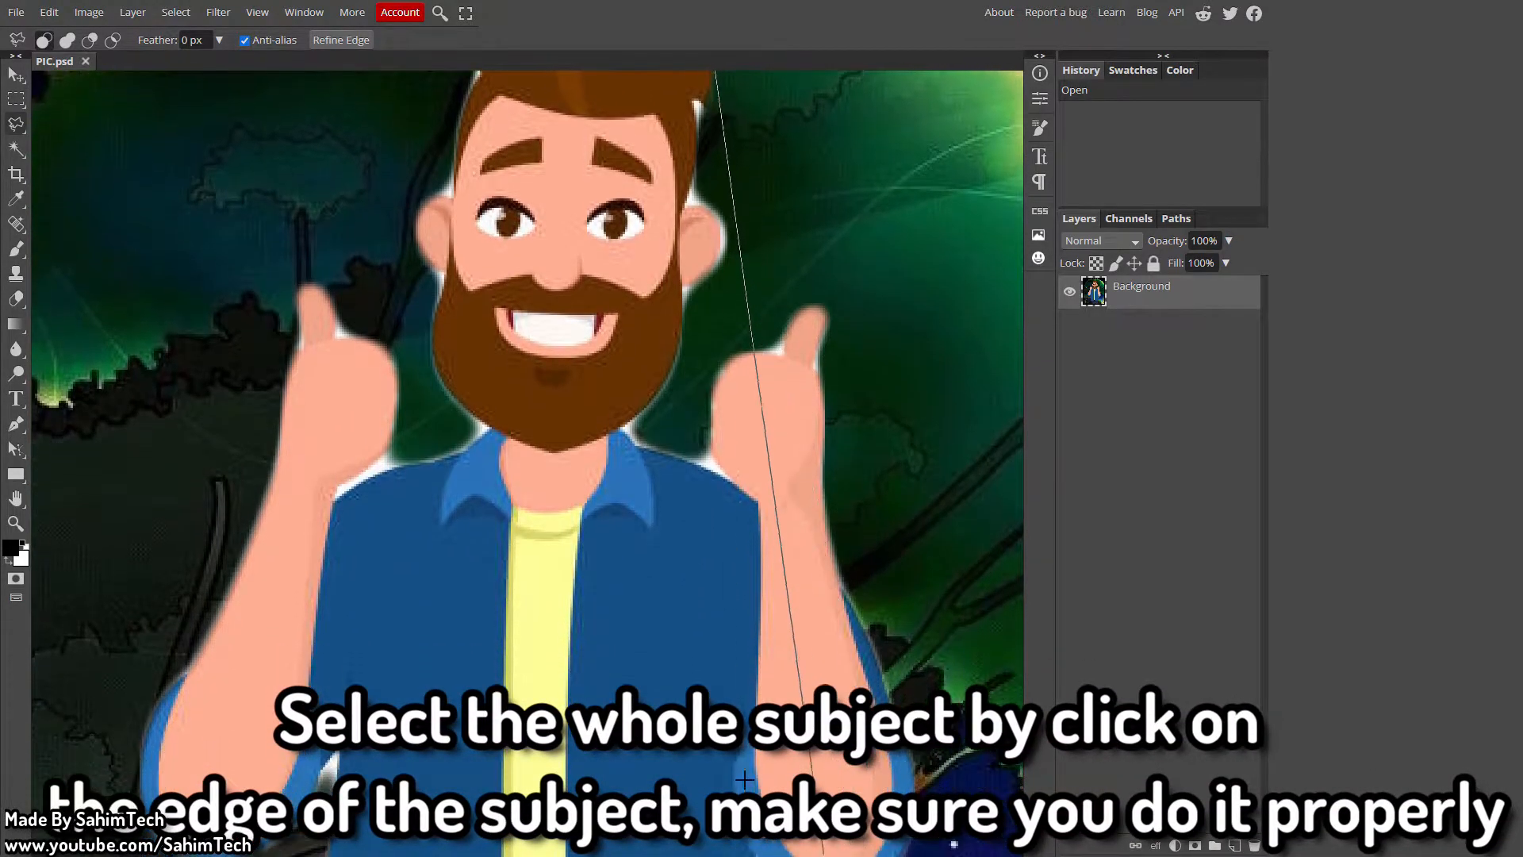
pyautogui.scroll(6, 802, 353)
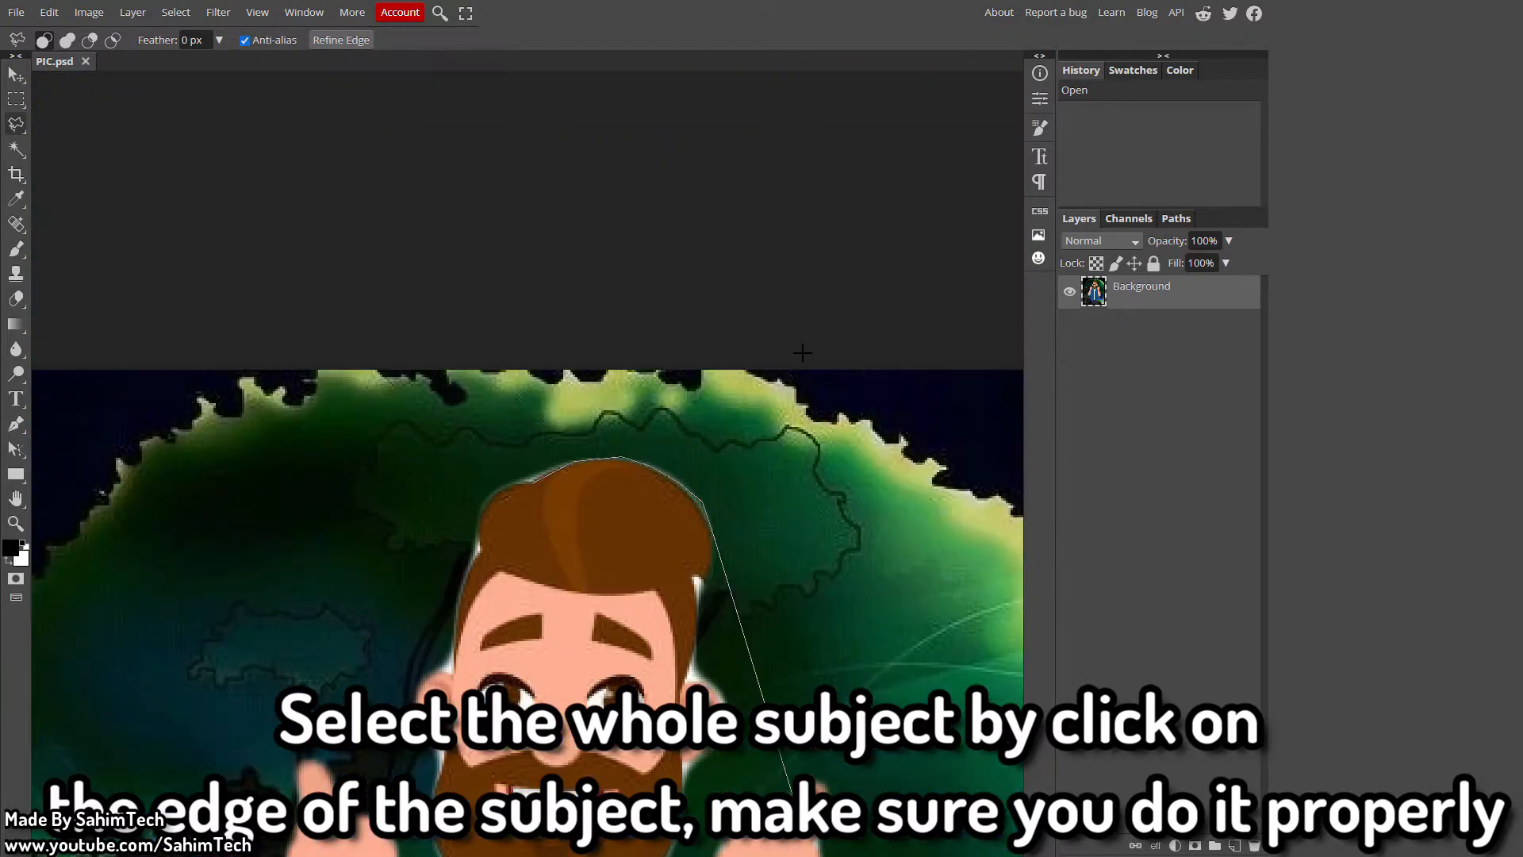
pyautogui.scroll(-6, 802, 354)
pyautogui.scroll(3, 753, 354)
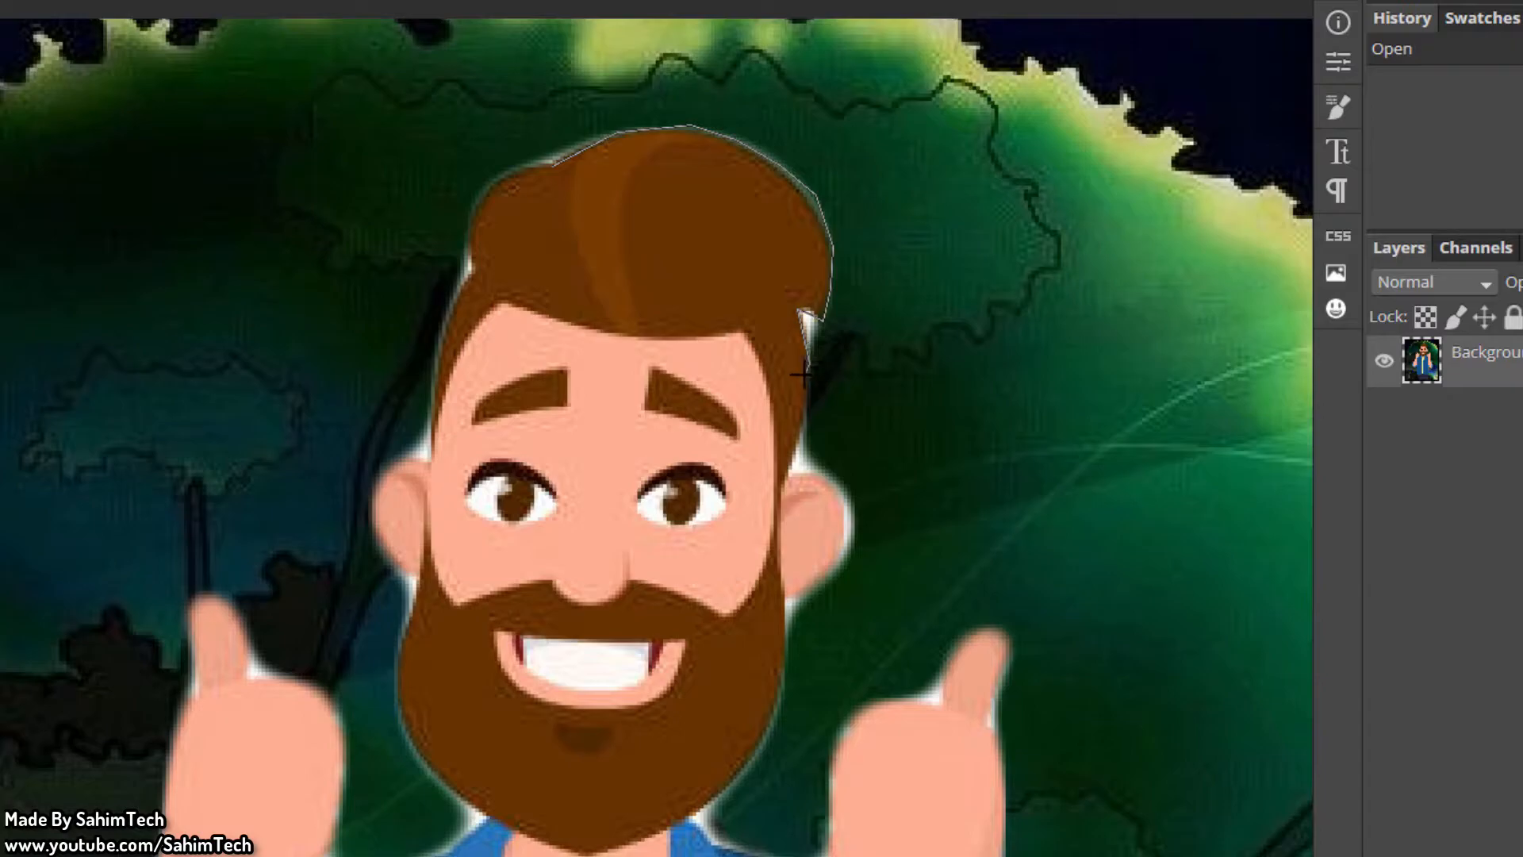
pyautogui.moveTo(800, 409)
pyautogui.mouseDown()
pyautogui.moveTo(787, 481)
pyautogui.moveTo(809, 468)
pyautogui.moveTo(840, 501)
pyautogui.moveTo(839, 741)
pyautogui.moveTo(942, 705)
pyautogui.mouseUp()
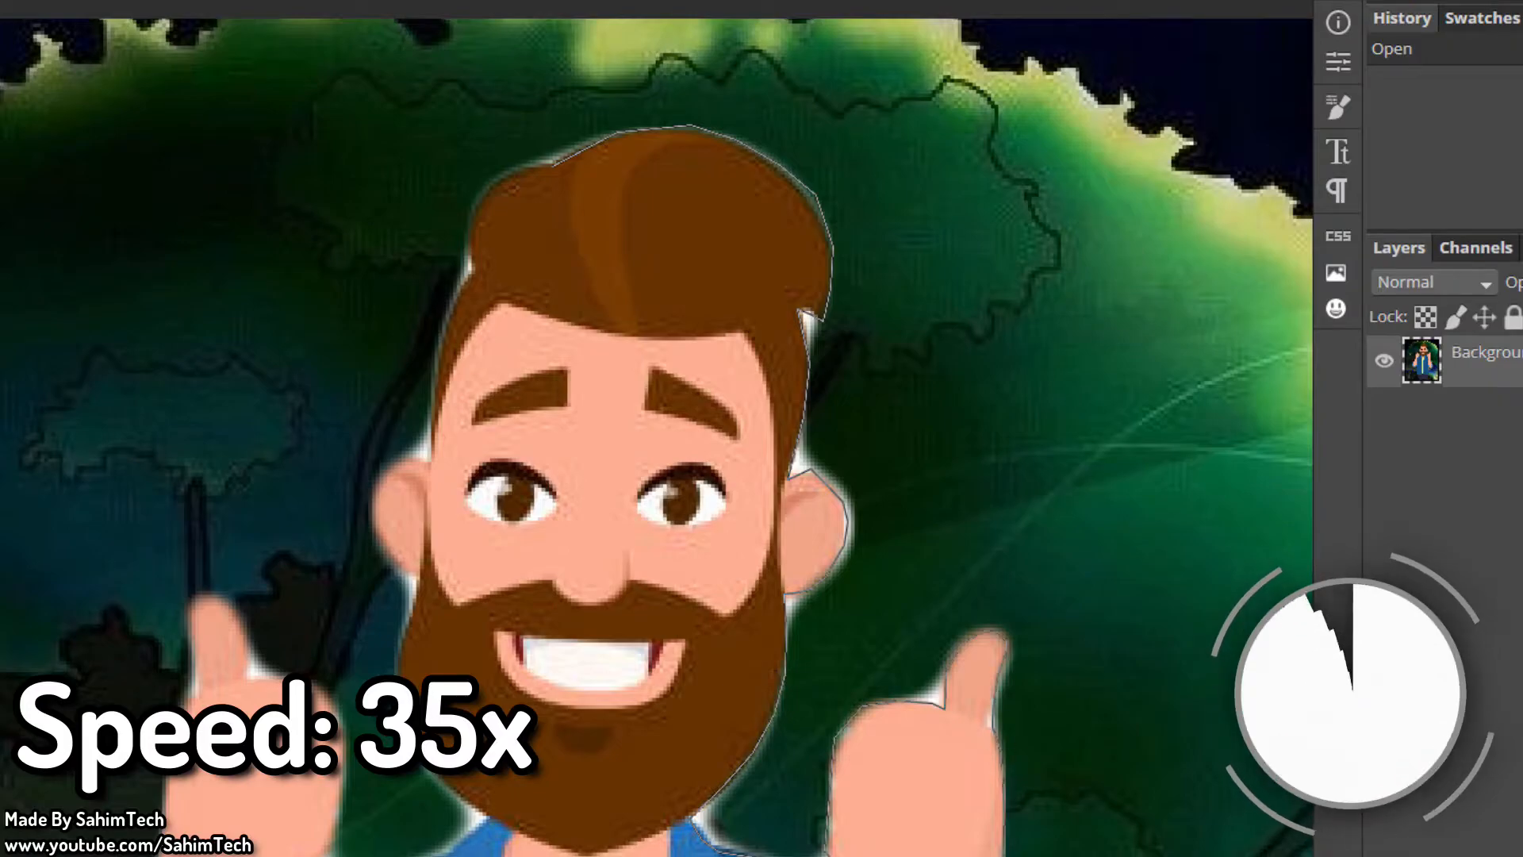
# Step: Continue the lasso outline around the jacket, trousers, other arm and head, closing the selection at the hair
pyautogui.scroll(-3, 656, 437)
pyautogui.scroll(-4, 656, 436)
pyautogui.scroll(-2, 656, 436)
pyautogui.click(707, 760)
pyautogui.click(367, 572)
pyautogui.click(303, 541)
pyautogui.click(324, 173)
pyautogui.click(285, 242)
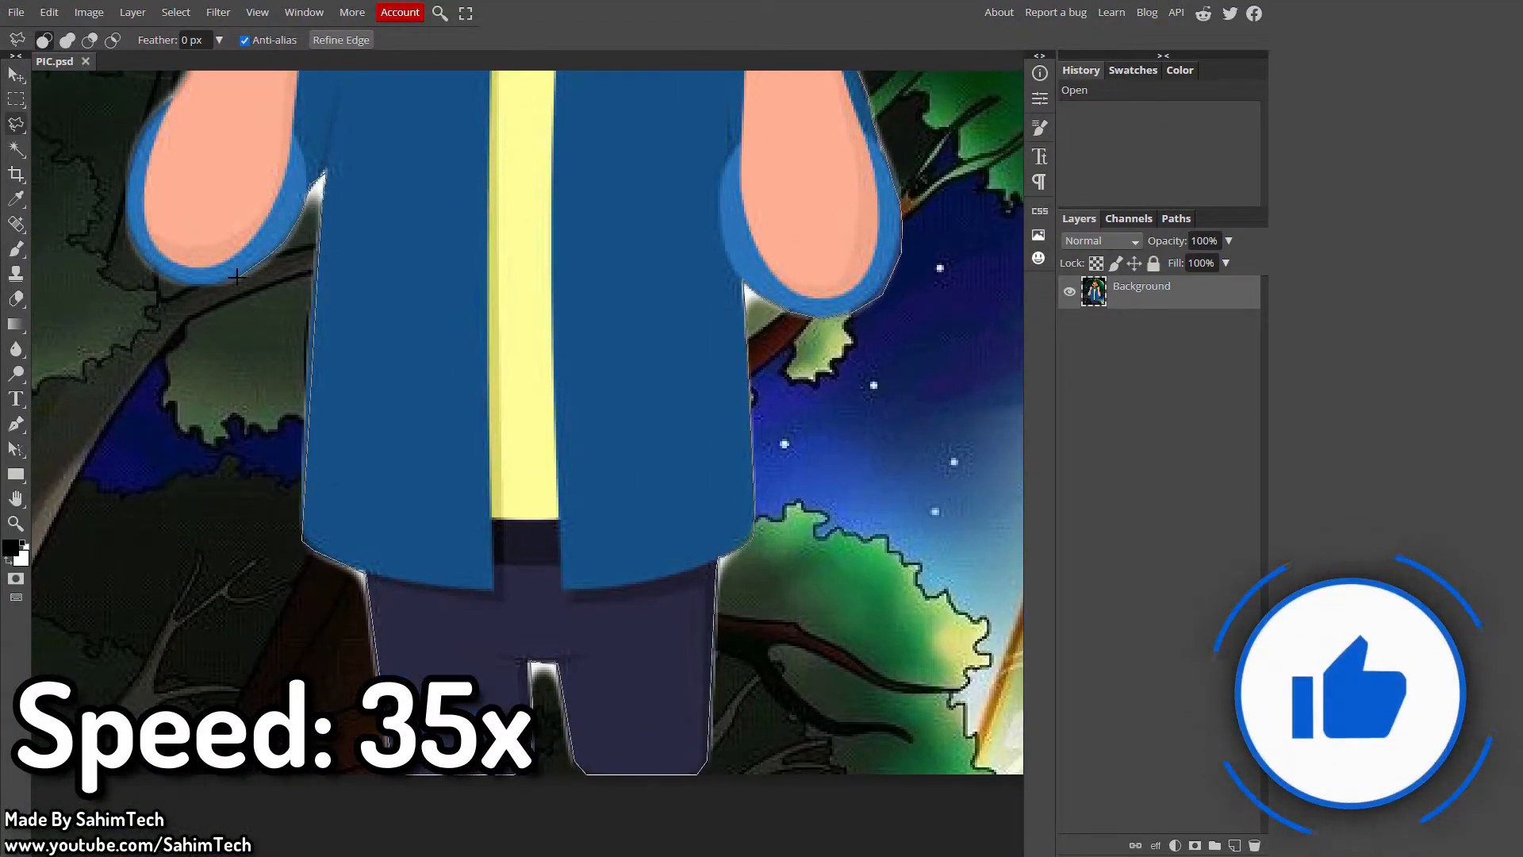
pyautogui.scroll(5, 236, 275)
pyautogui.scroll(4, 449, 212)
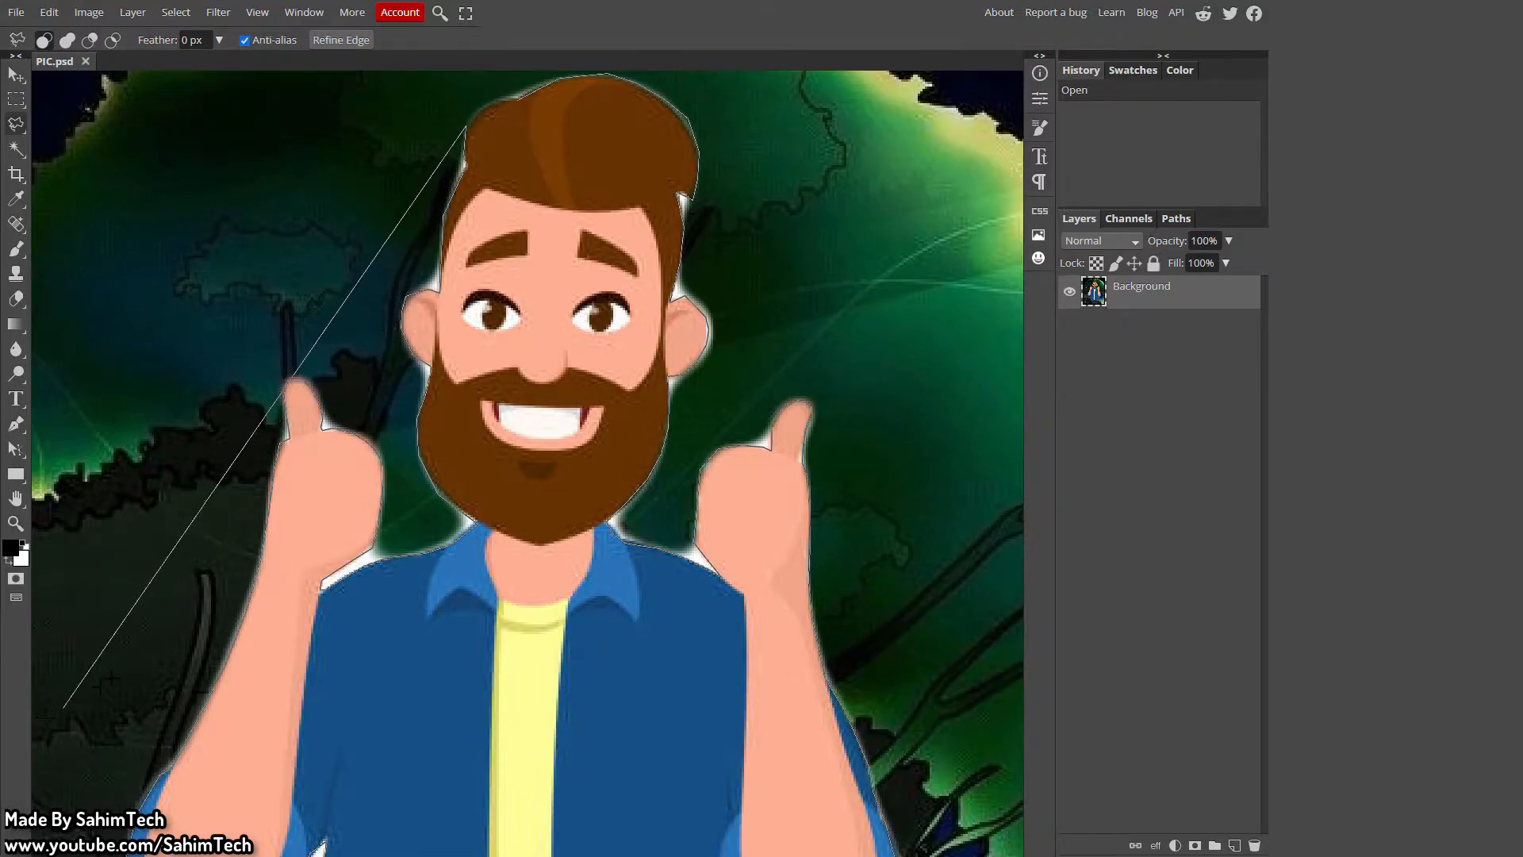
pyautogui.scroll(3, 492, 51)
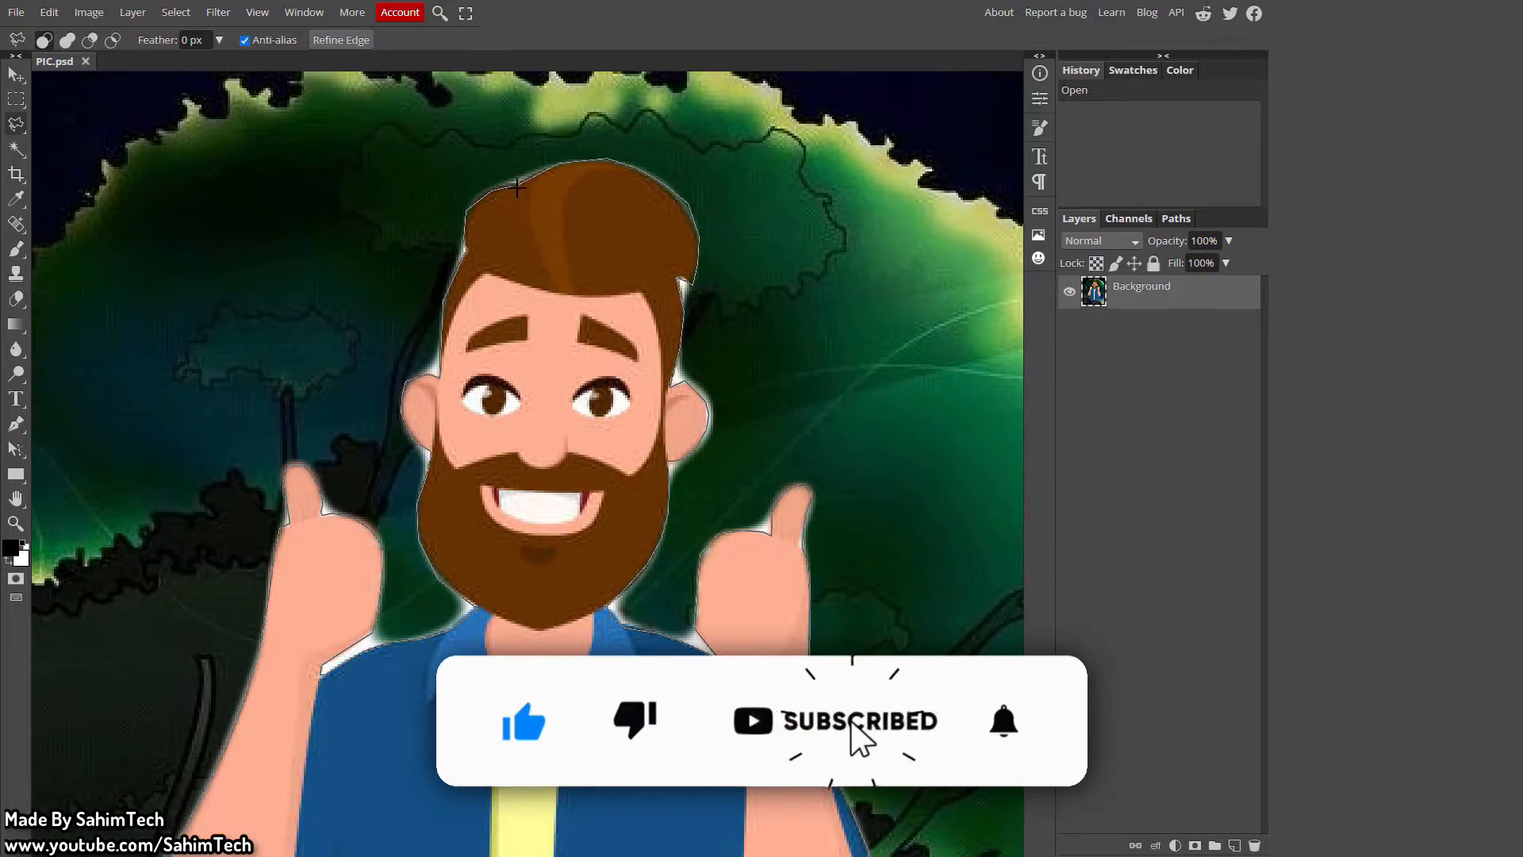
pyautogui.moveTo(519, 184)
pyautogui.mouseDown()
pyautogui.moveTo(530, 204)
pyautogui.moveTo(520, 184)
pyautogui.moveTo(558, 179)
pyautogui.mouseUp()
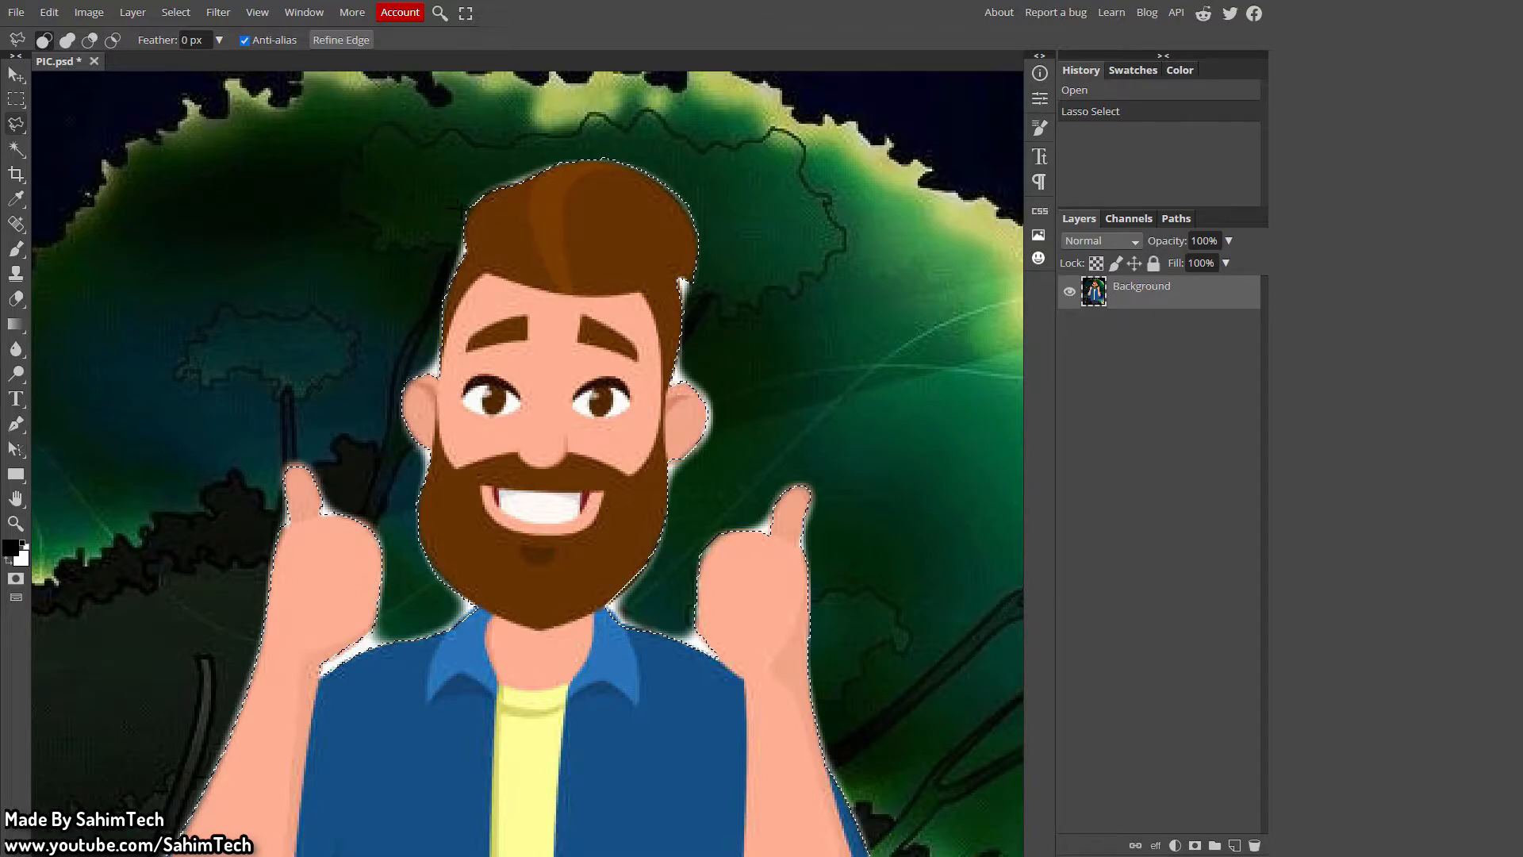
# Step: Check the selection around the whole man and cut him out of the picture
pyautogui.scroll(-7, 467, 352)
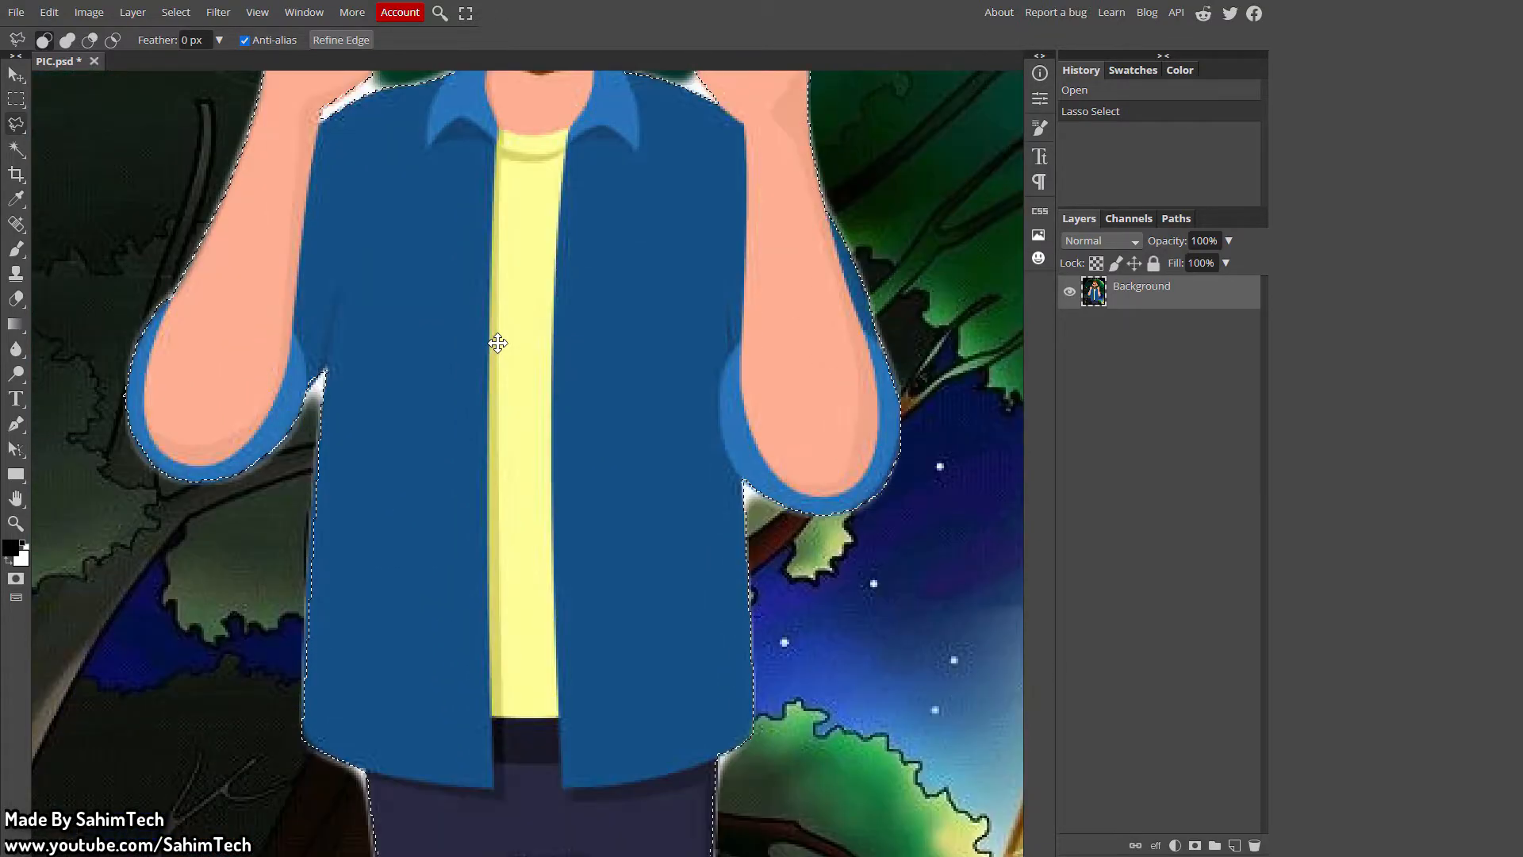
pyautogui.scroll(8, 501, 336)
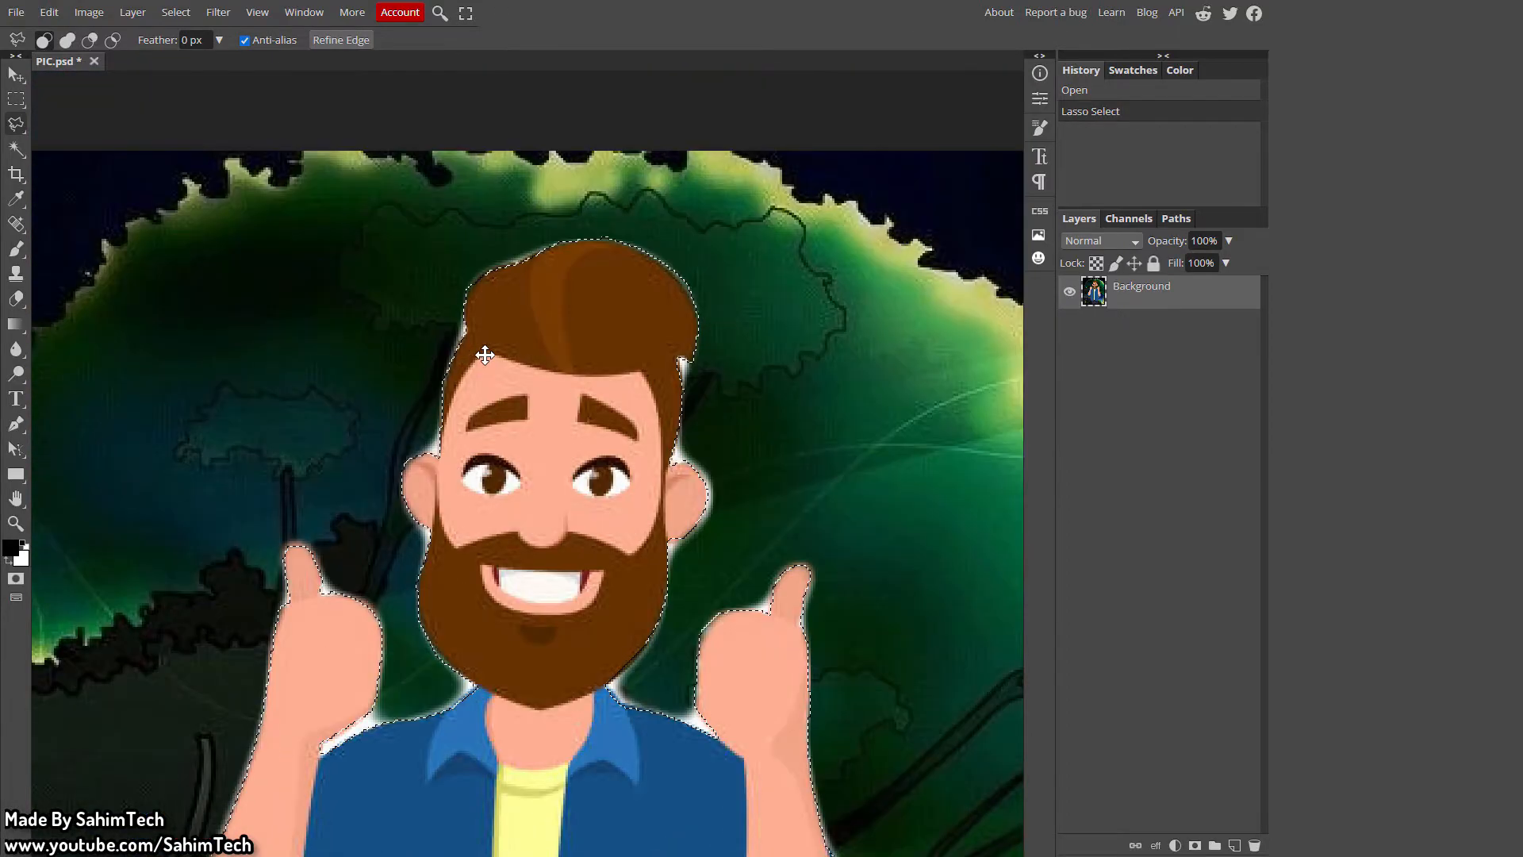
pyautogui.hotkey('ctrl', '-')
pyautogui.hotkey('ctrl', '-')
pyautogui.hotkey('ctrl', '-')
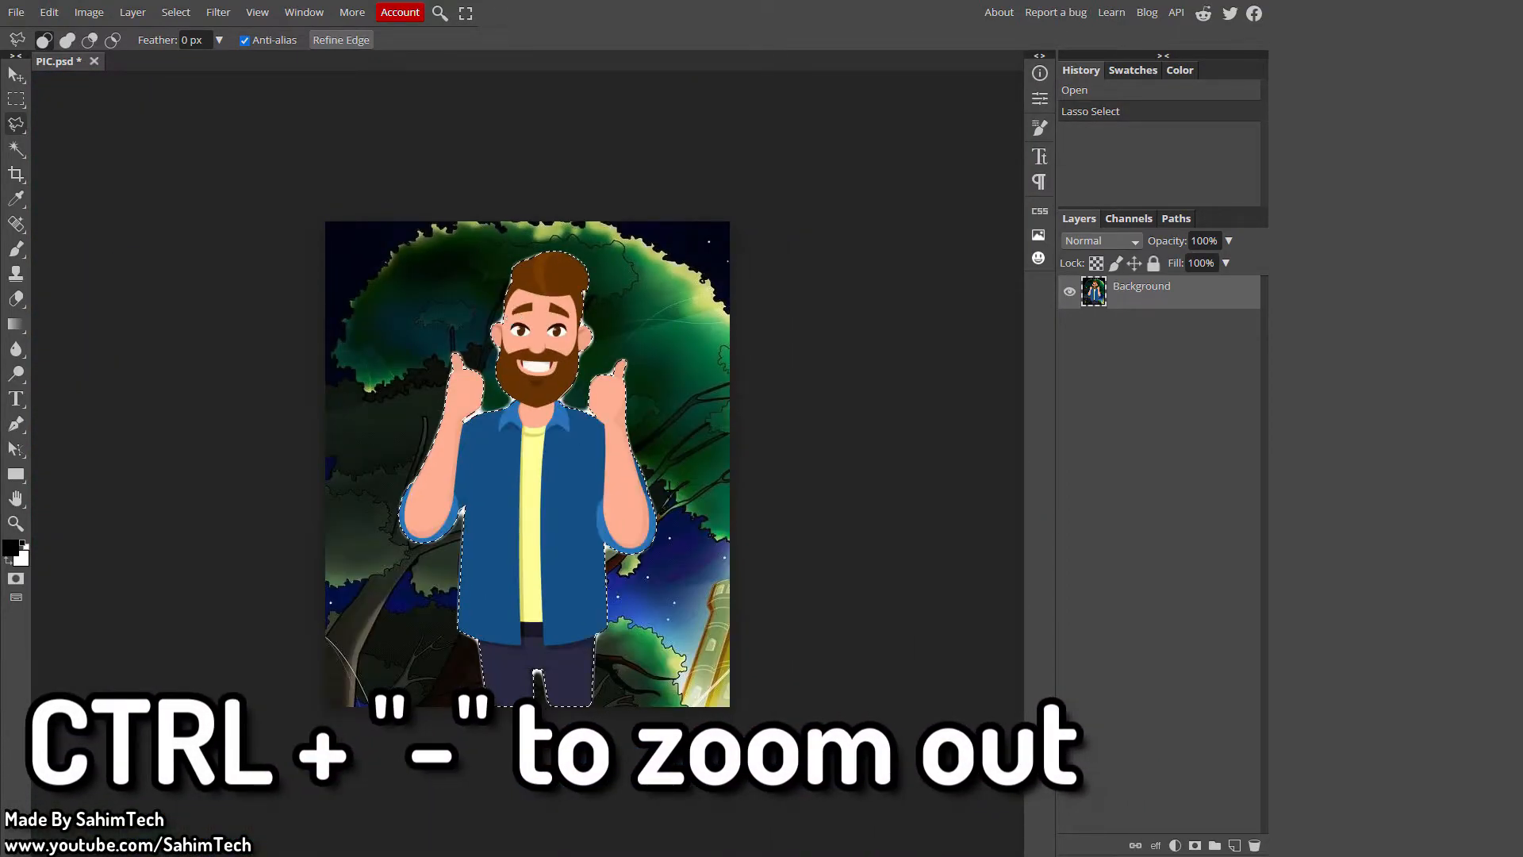
pyautogui.press('Delete')
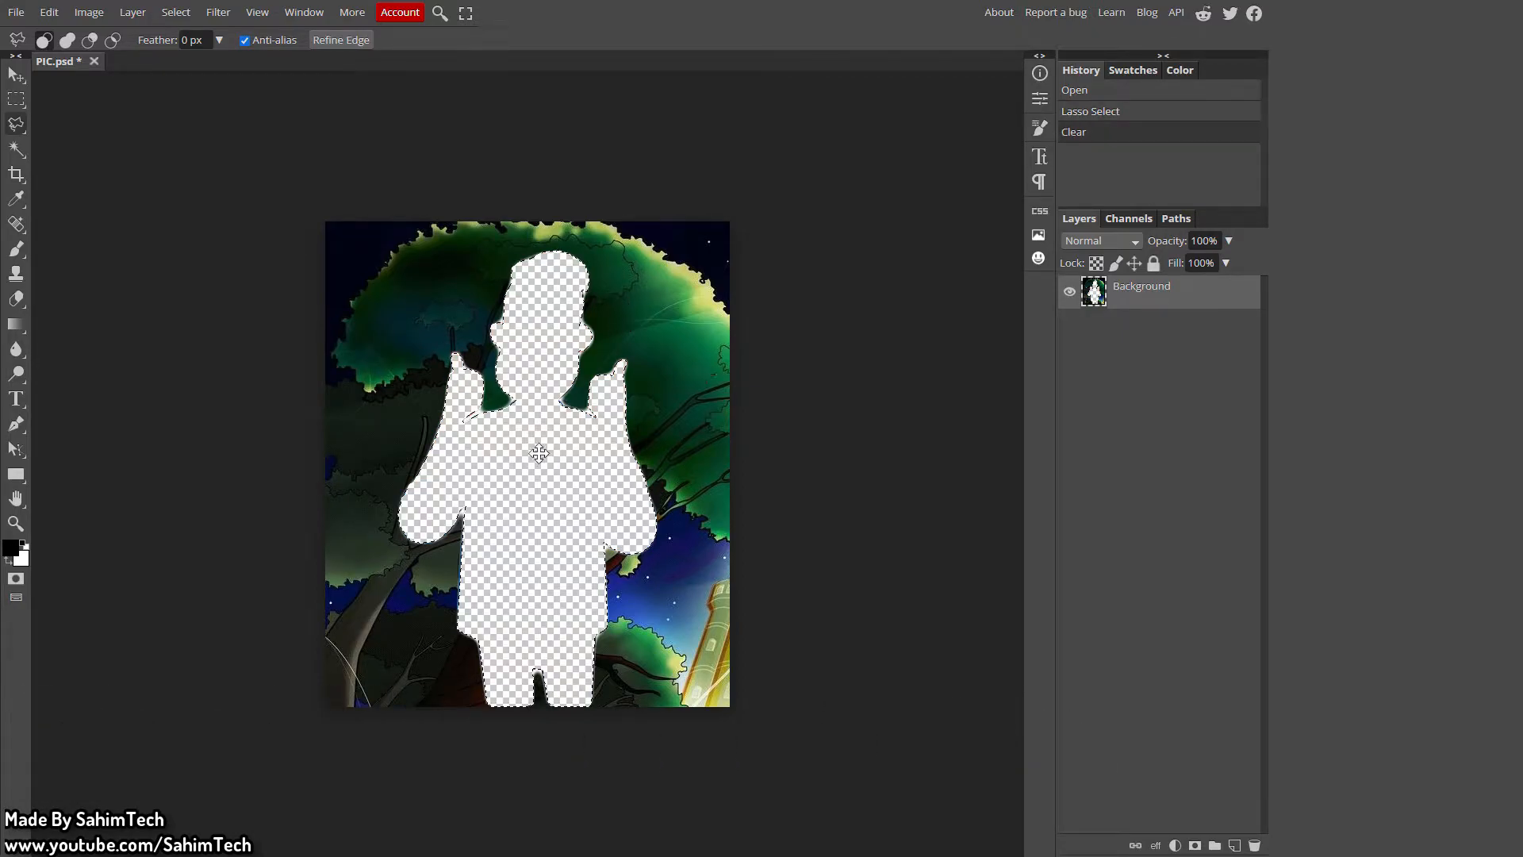
# Step: Create a new 328 × 576 pixel project with a white background and paste the cut-out man into it
pyautogui.click(11, 12)
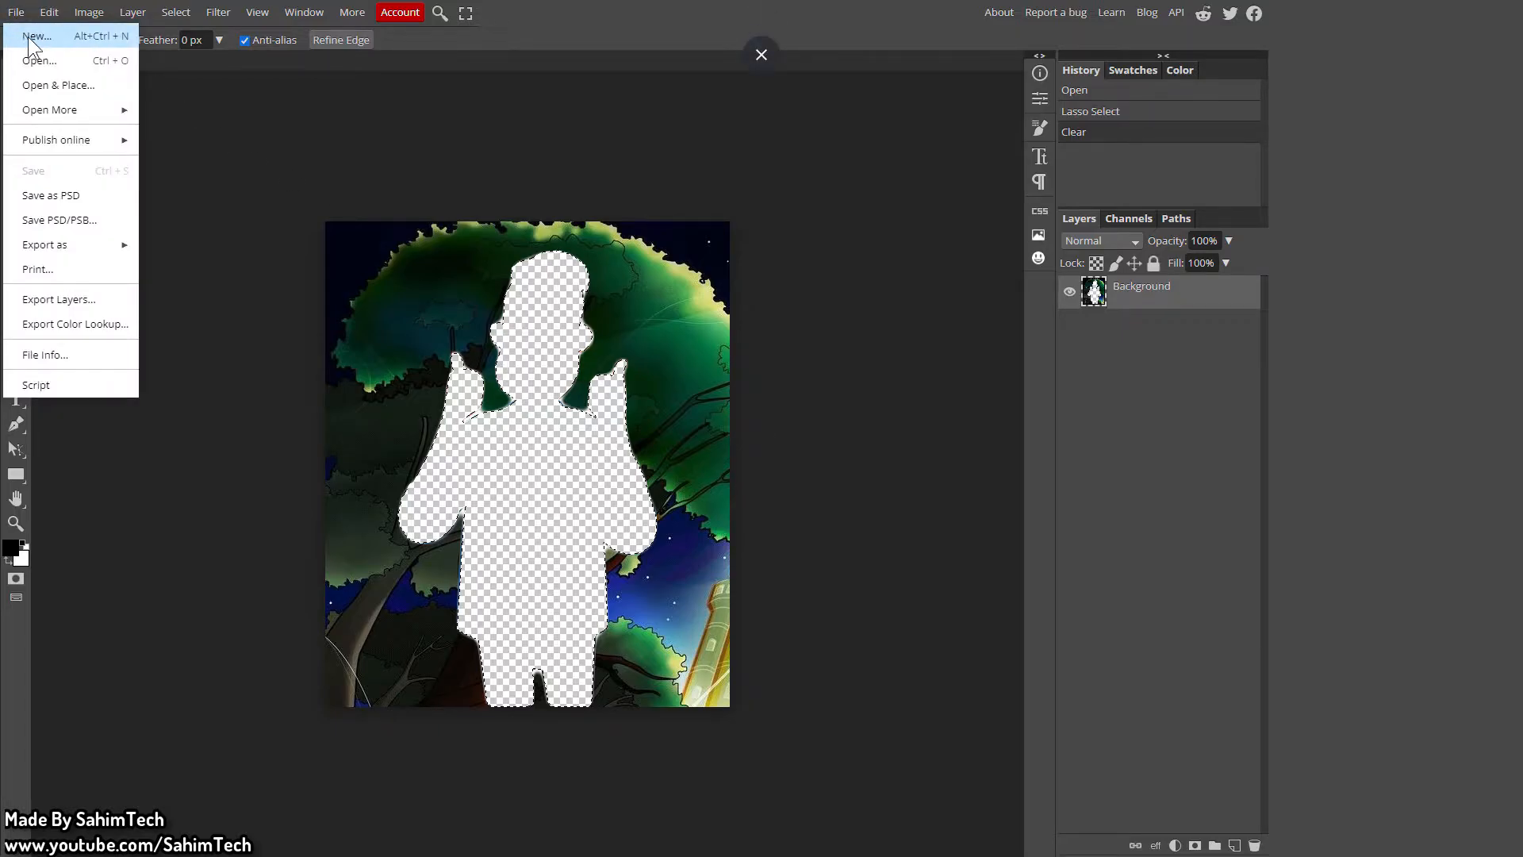
pyautogui.click(31, 36)
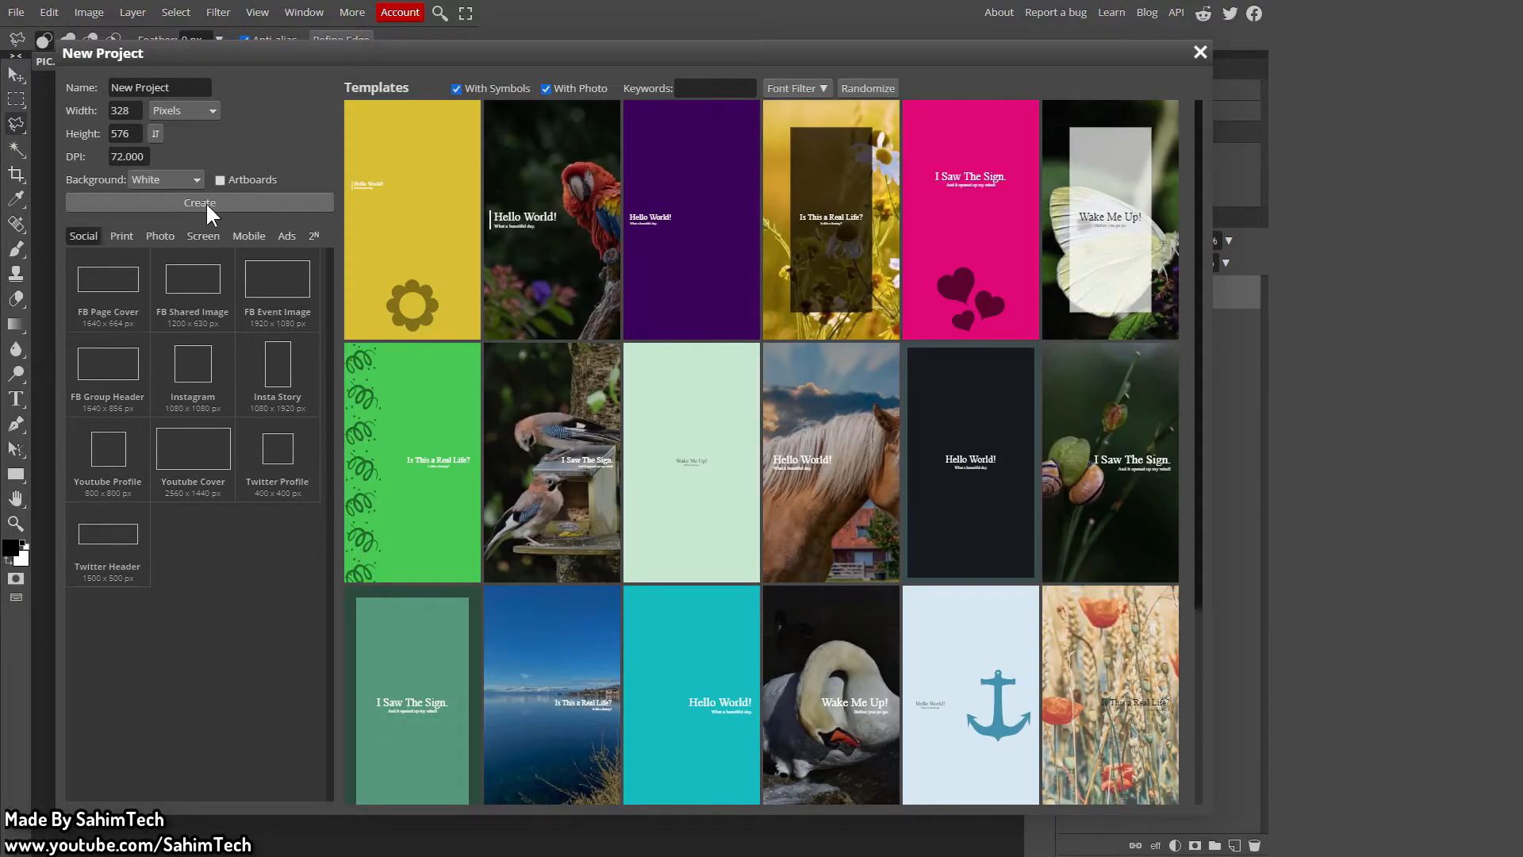
pyautogui.click(200, 203)
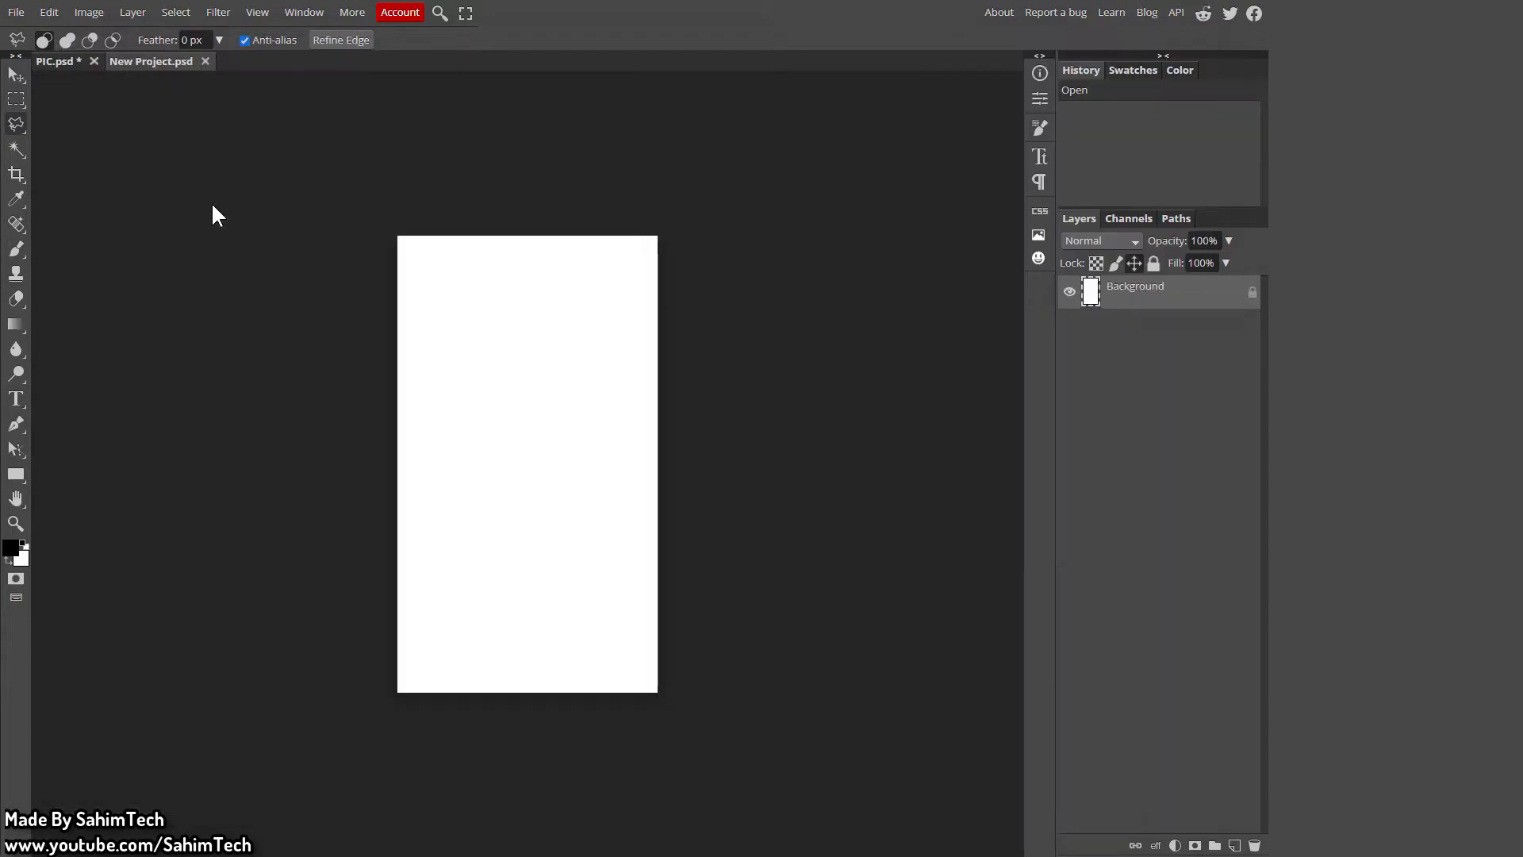
pyautogui.hotkey('ctrl', 'v')
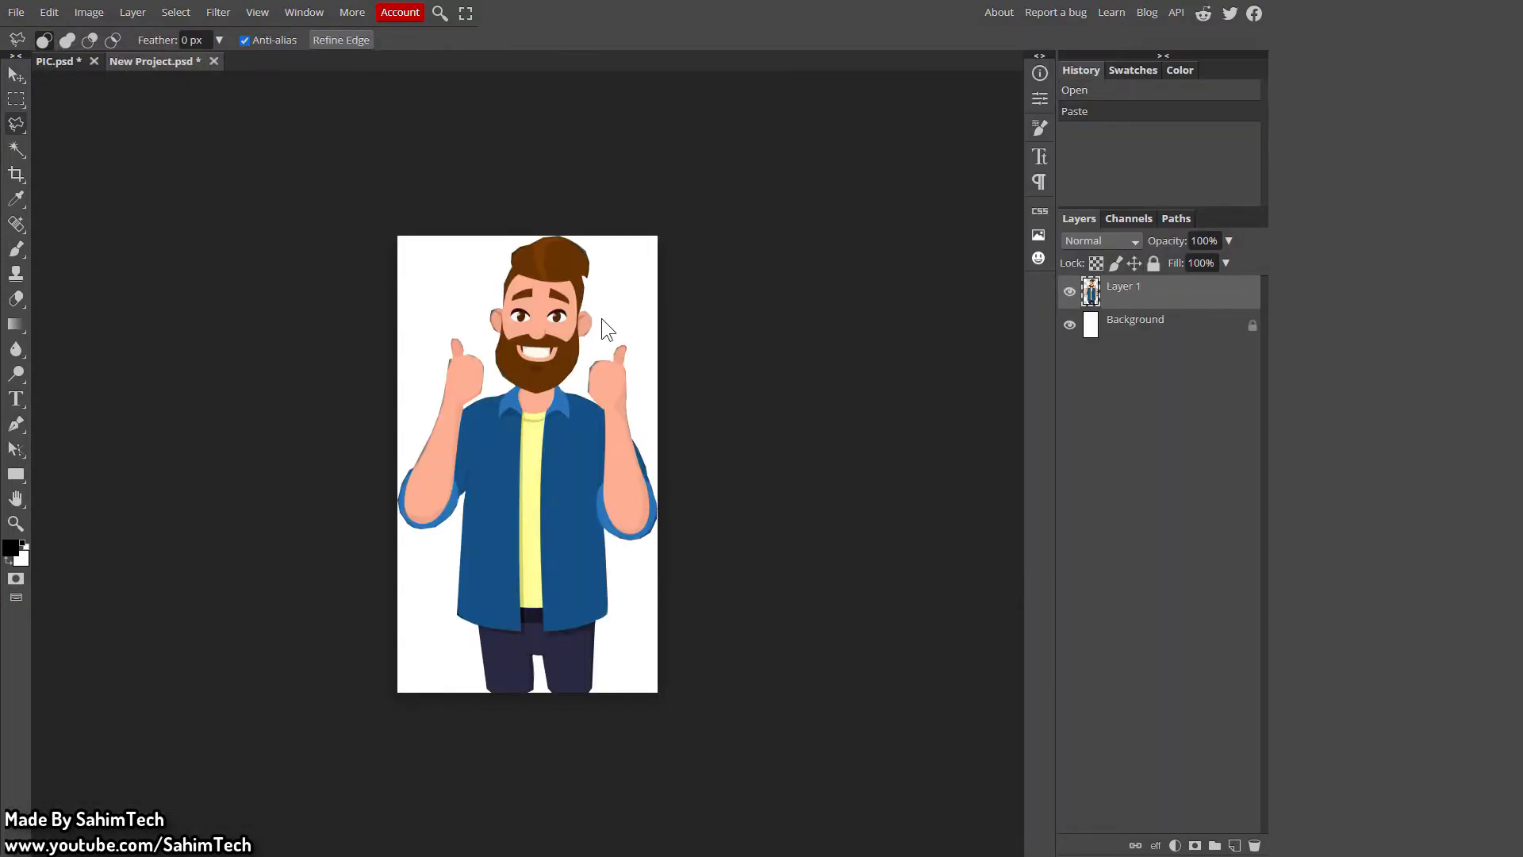
# Step: Unlock the new project's white Background layer, leaving its layer style unchanged
pyautogui.click(1146, 327)
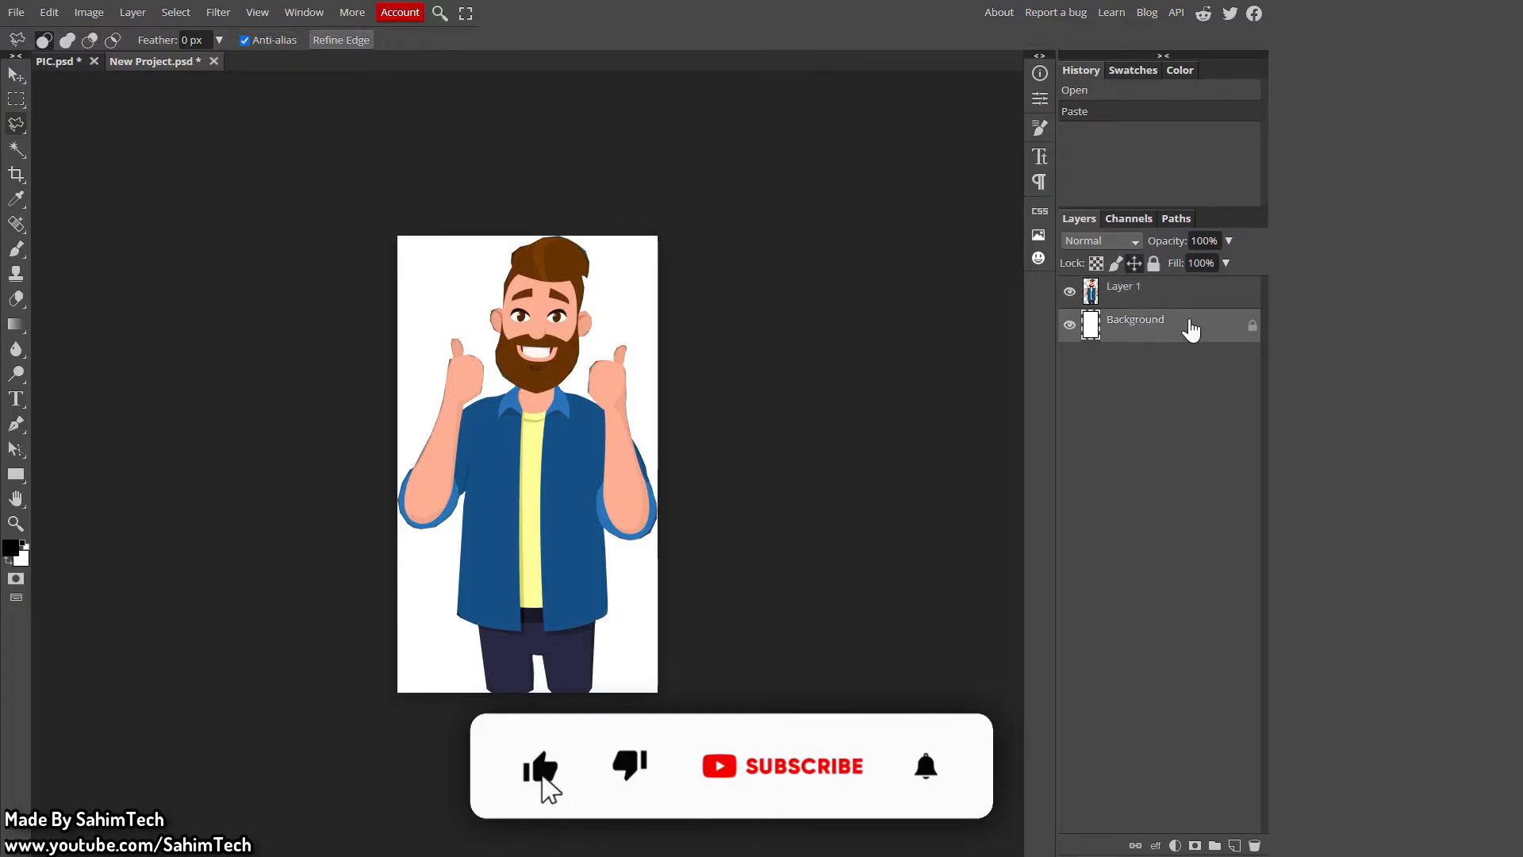
pyautogui.doubleClick(1251, 326)
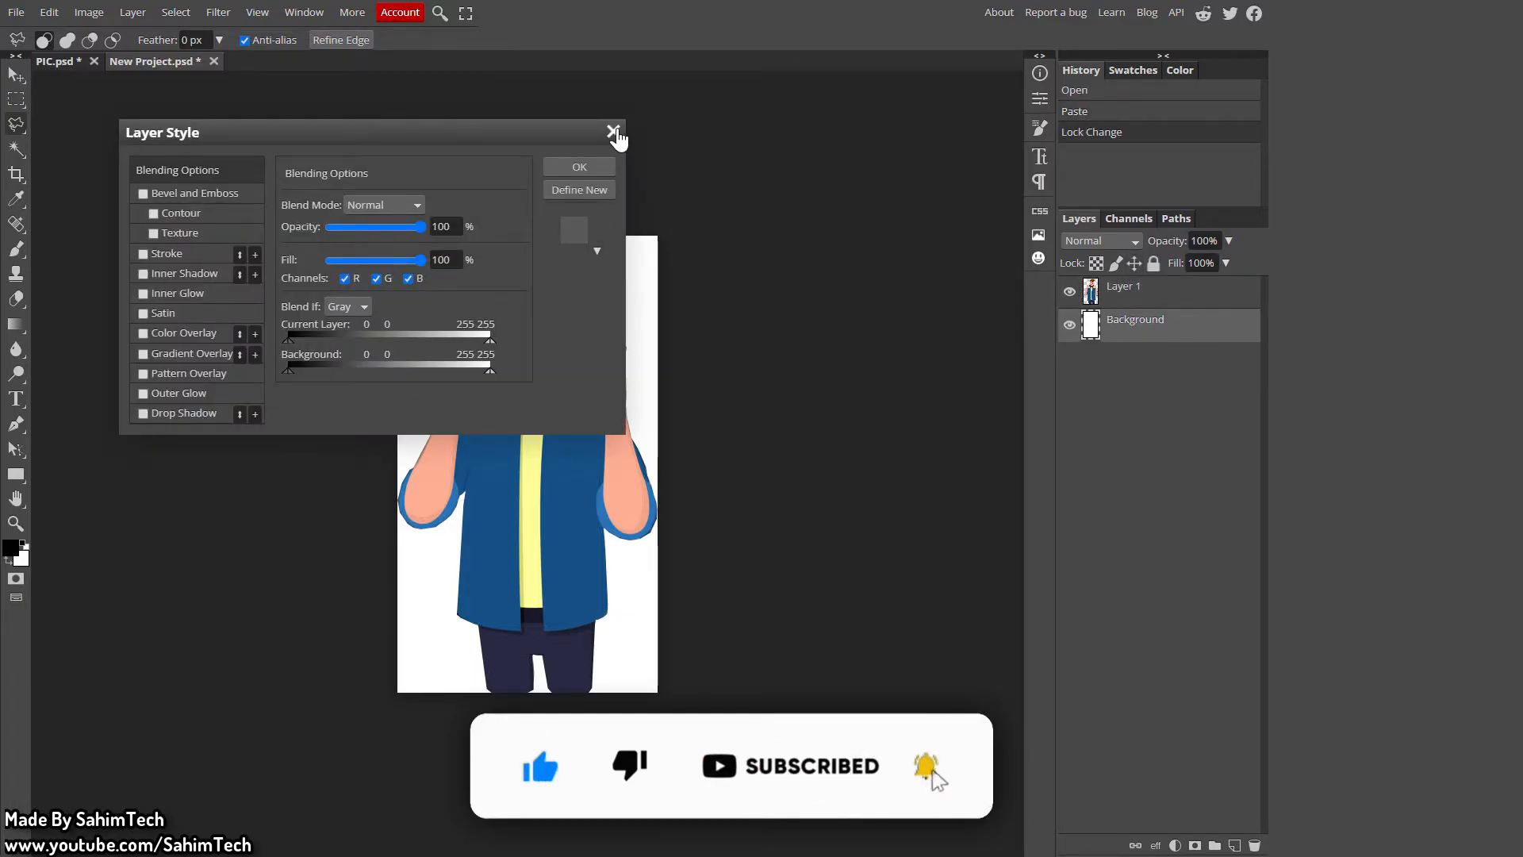
pyautogui.click(614, 131)
# Step: Try deleting the white Background layer beneath the man and undo the deletion
pyautogui.press('Delete')
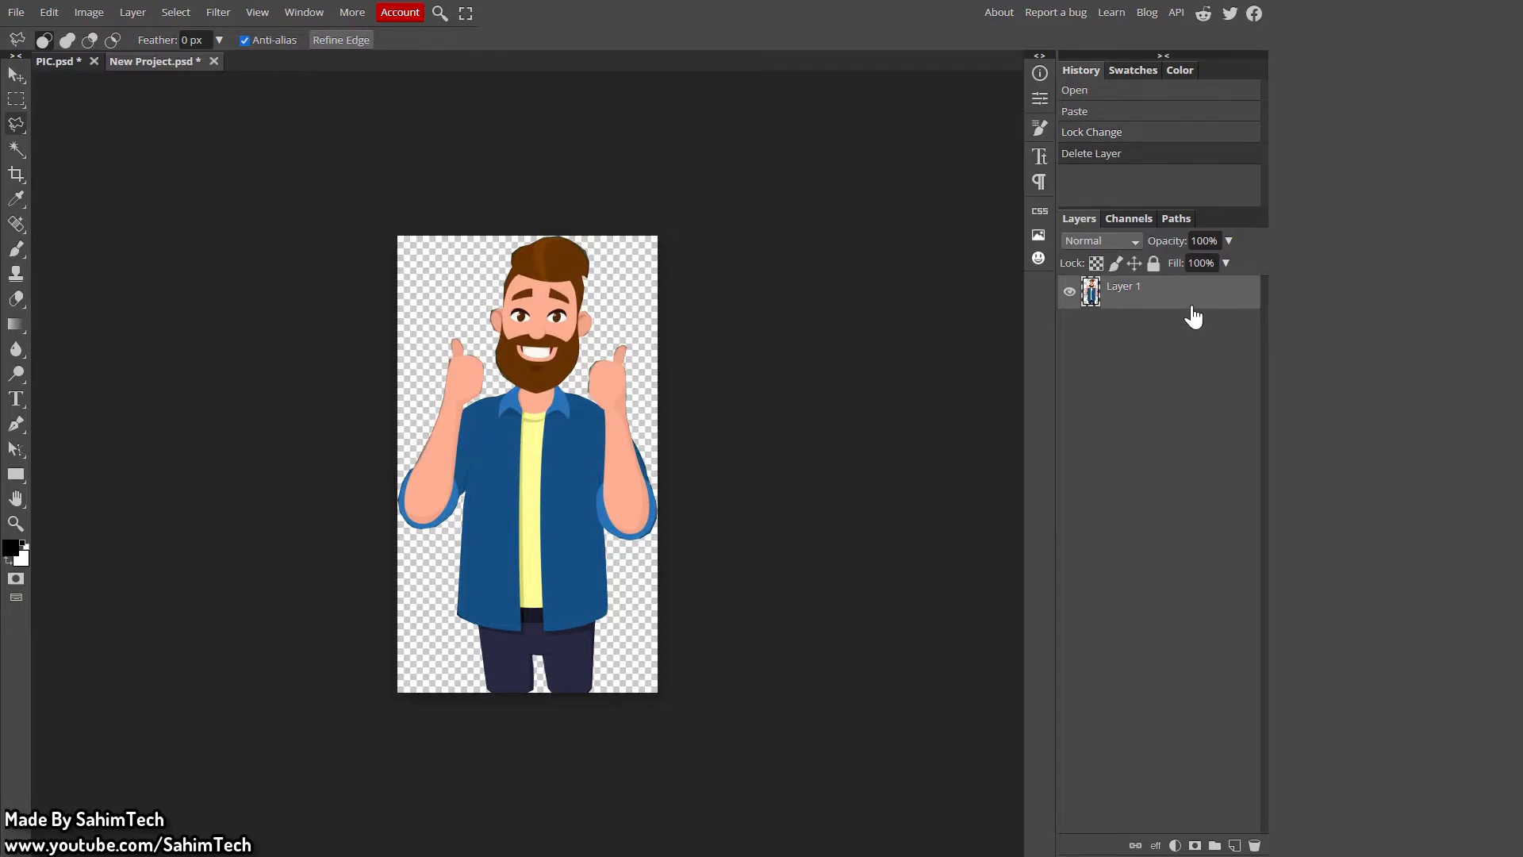
pyautogui.hotkey('ctrl', 'z')
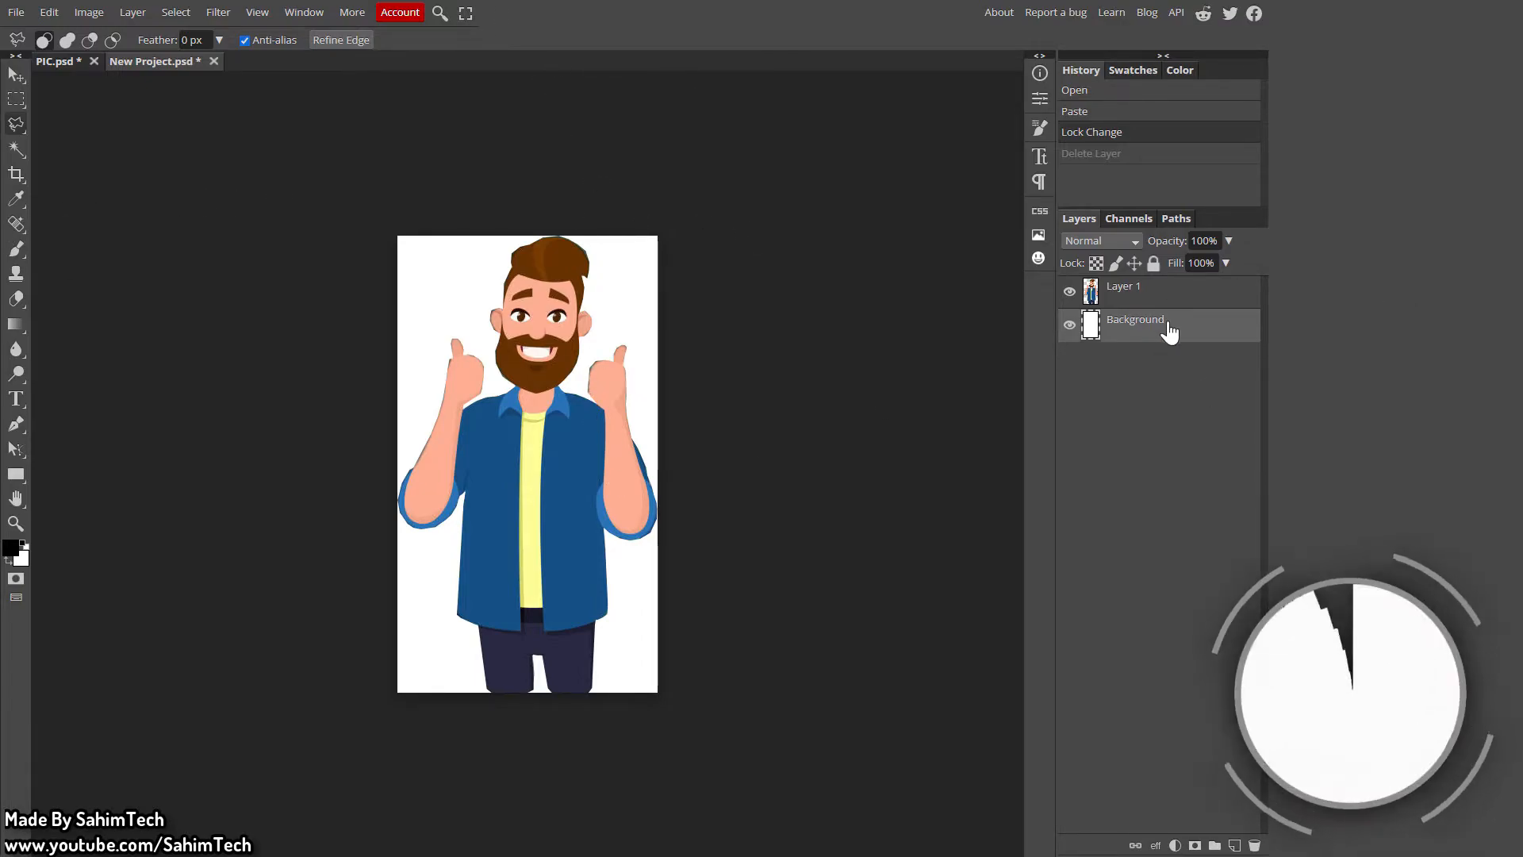
pyautogui.press('Delete')
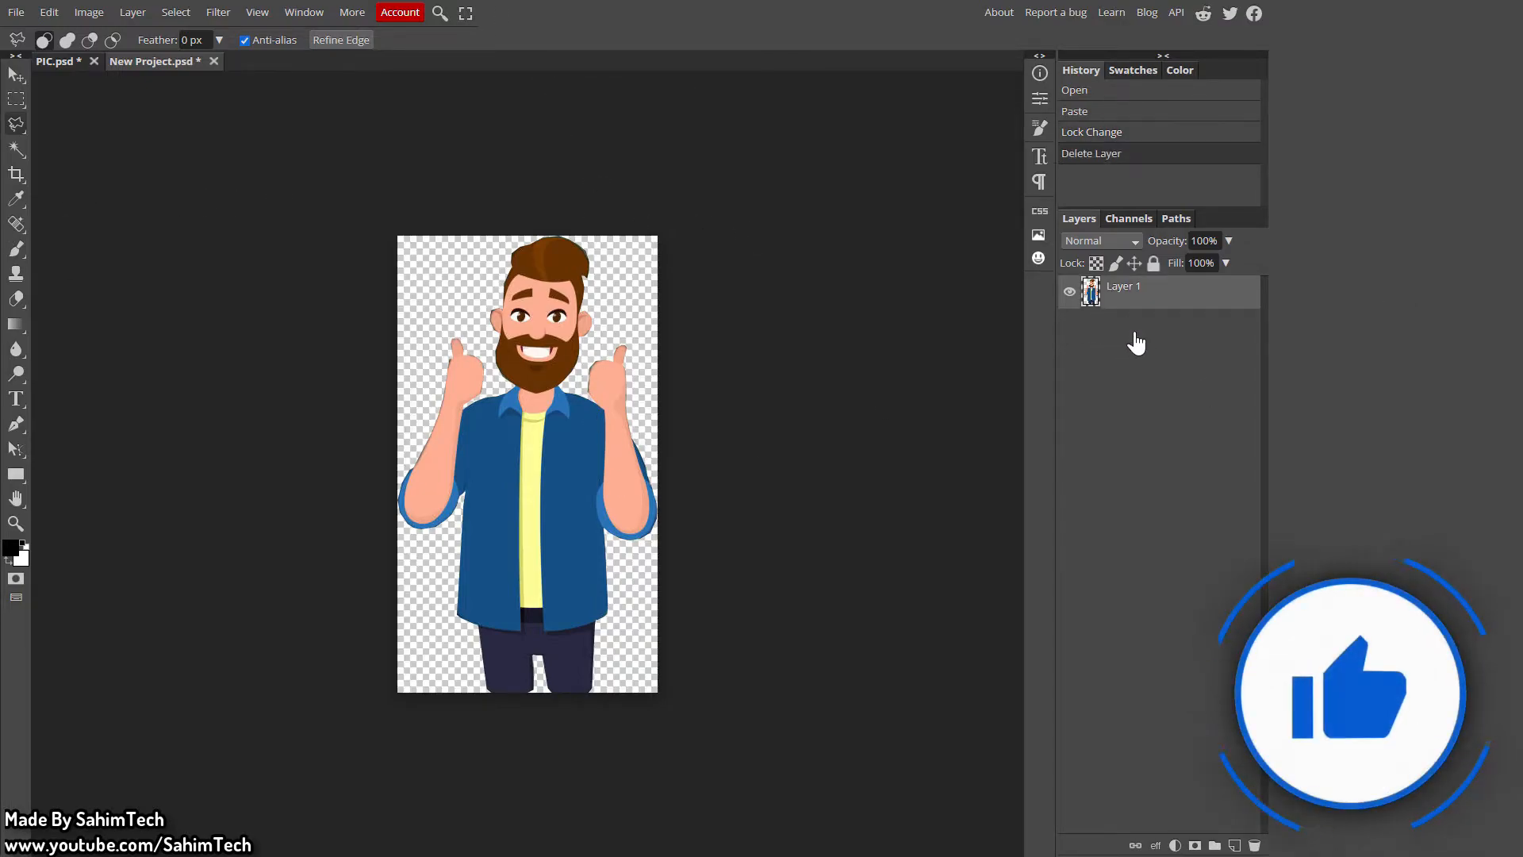
pyautogui.hotkey('ctrl', 'z')
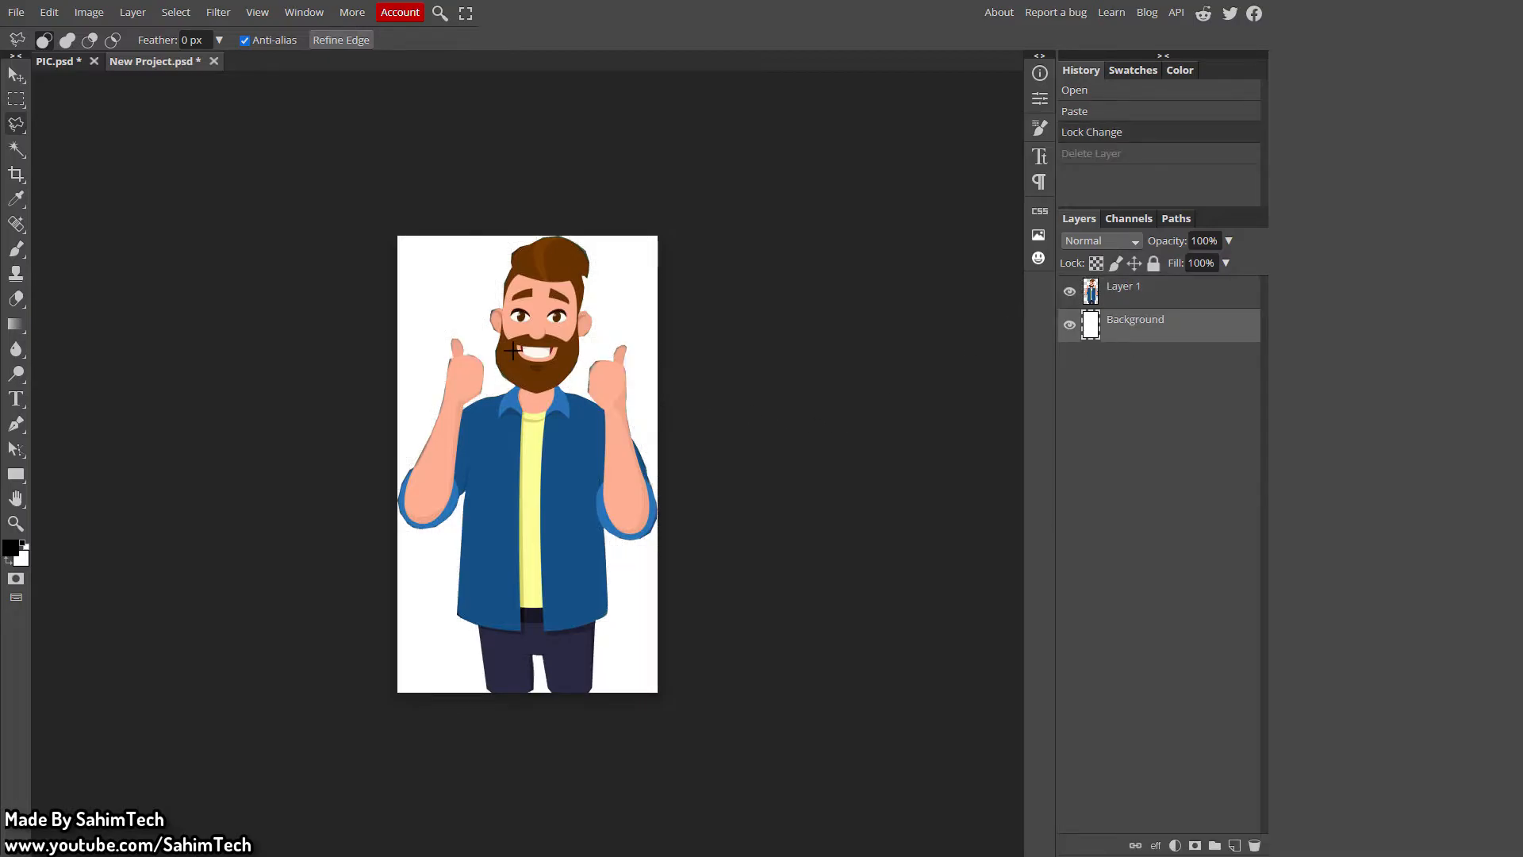
# Step: Return to the PIC.psd document and undo the cut of the man
pyautogui.click(129, 62)
pyautogui.click(155, 61)
pyautogui.click(42, 60)
pyautogui.hotkey('ctrl', 'z')
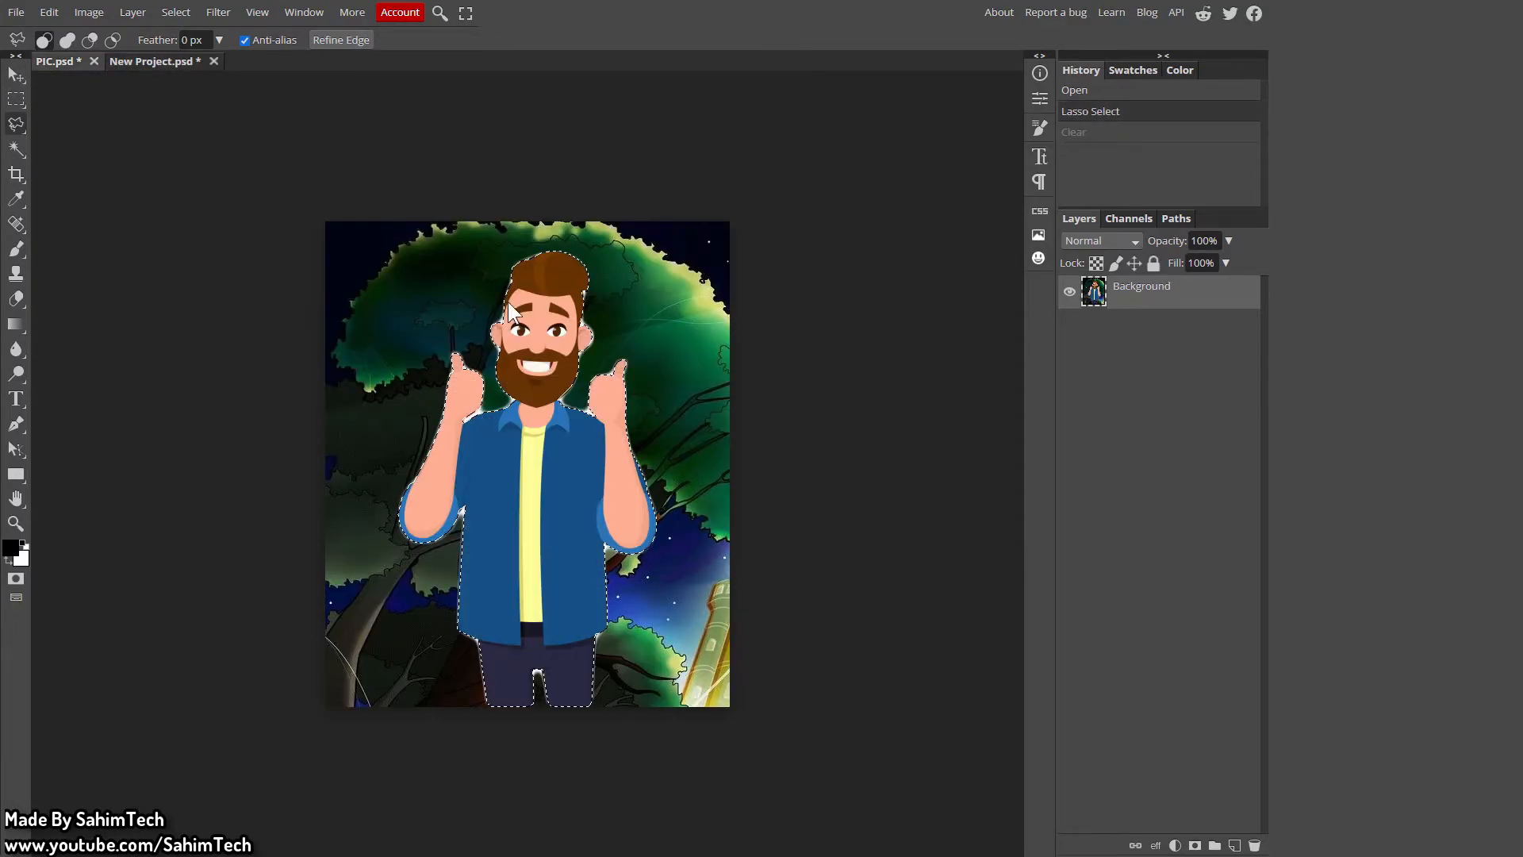
pyautogui.rightClick(536, 306)
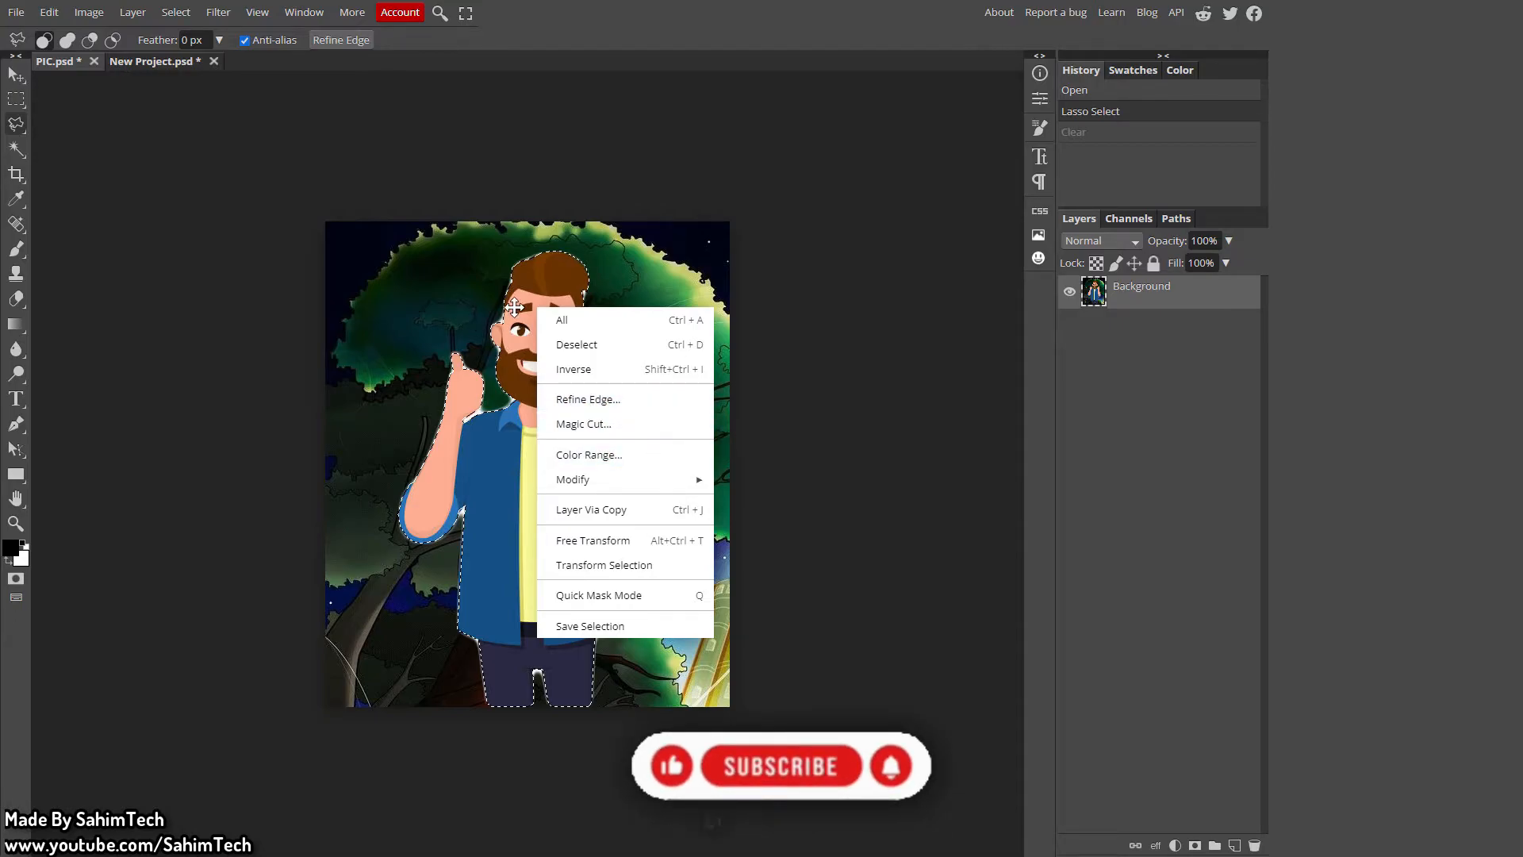
pyautogui.hotkey('ctrl', 'd')
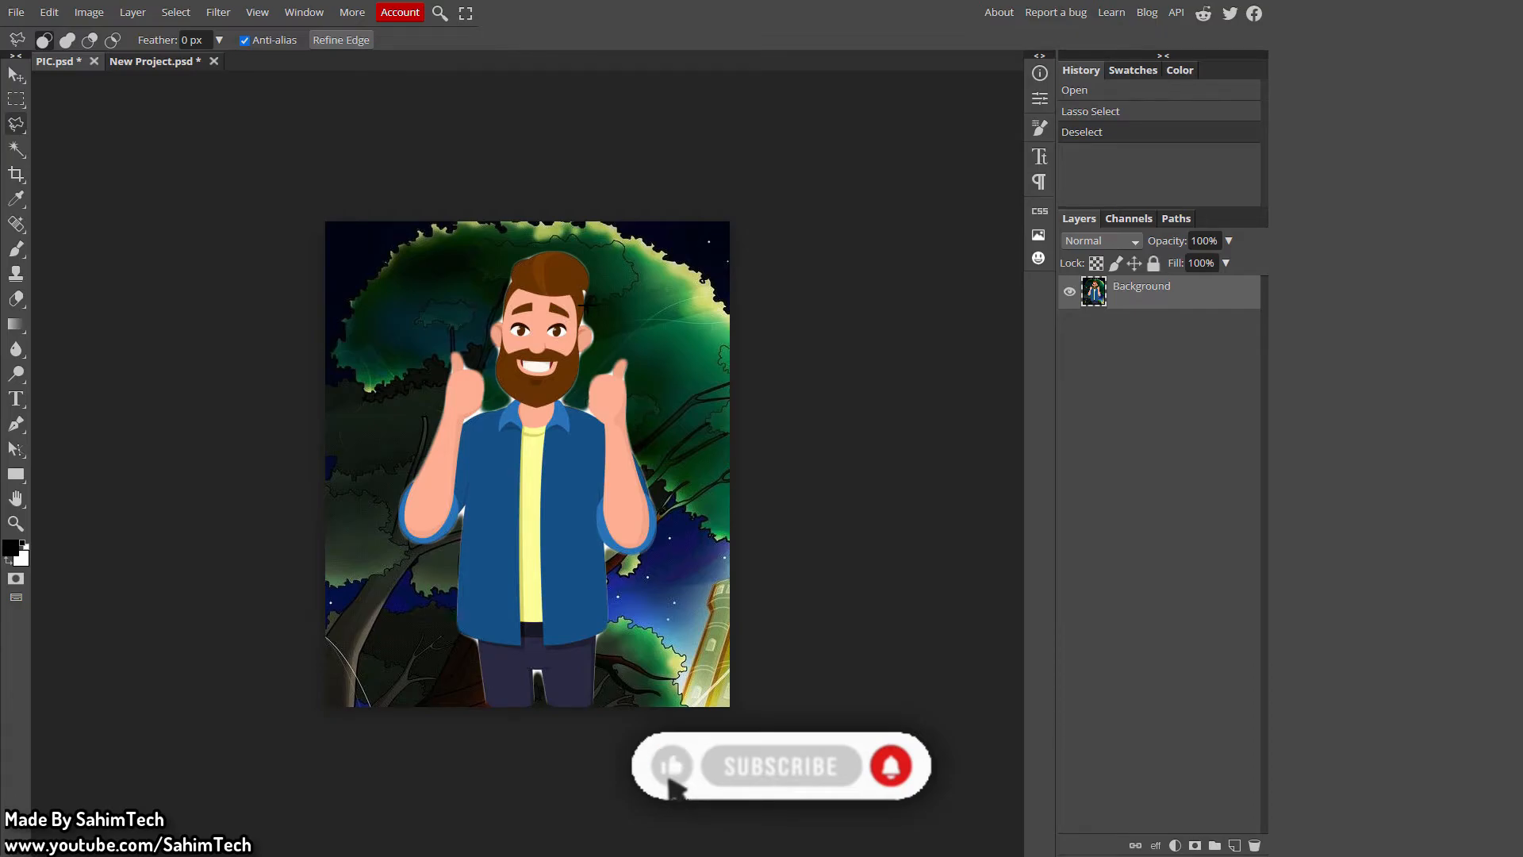
pyautogui.hotkey('ctrl', 'z')
# Step: Try painting background areas beside the man's head and raised thumb into the selection with Refine Edge, and leave without applying
pyautogui.rightClick(547, 321)
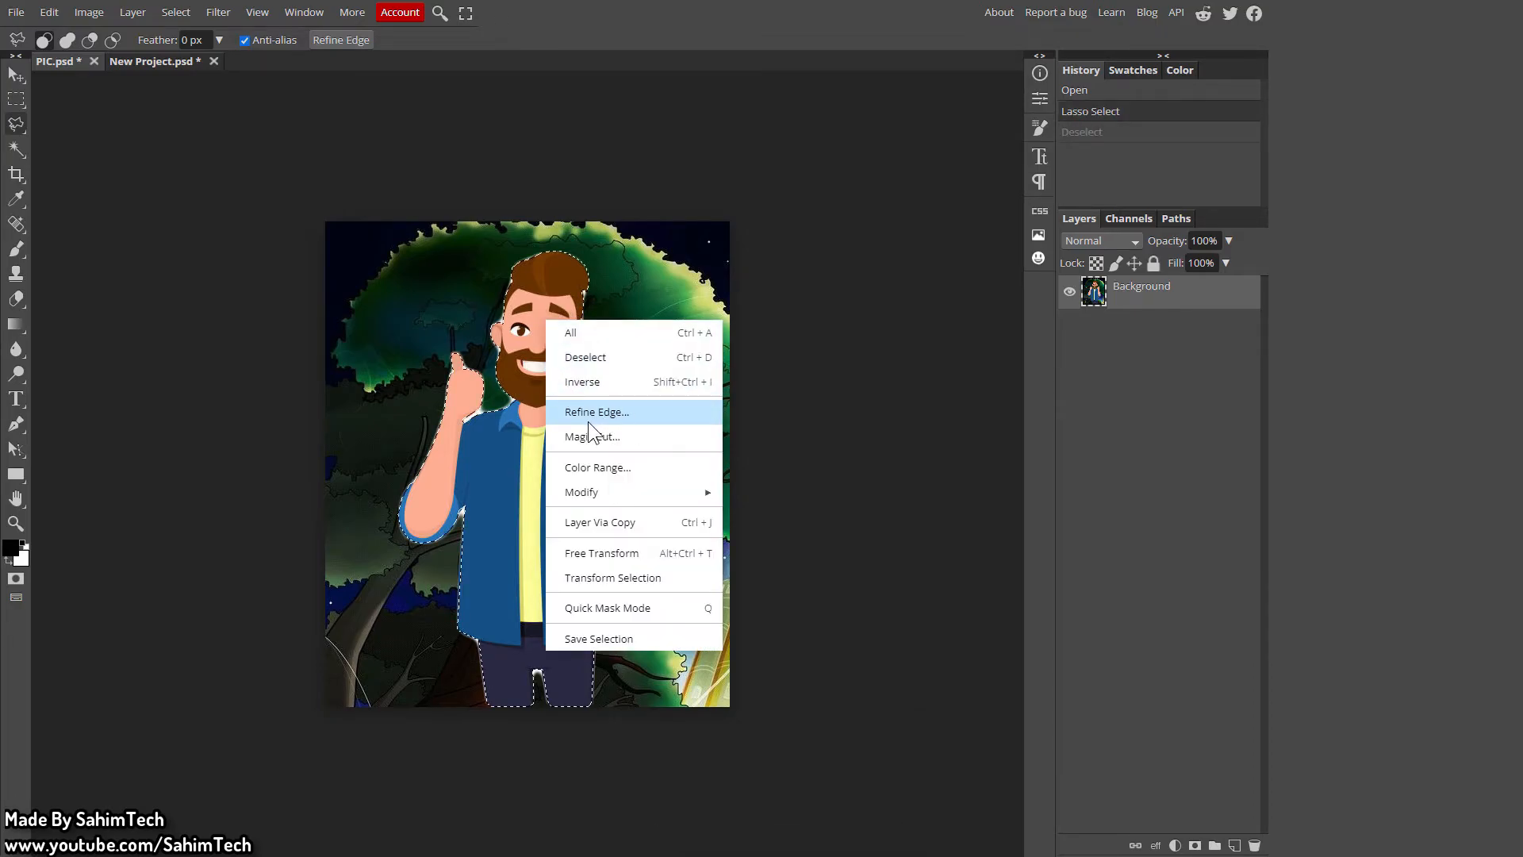
pyautogui.click(657, 421)
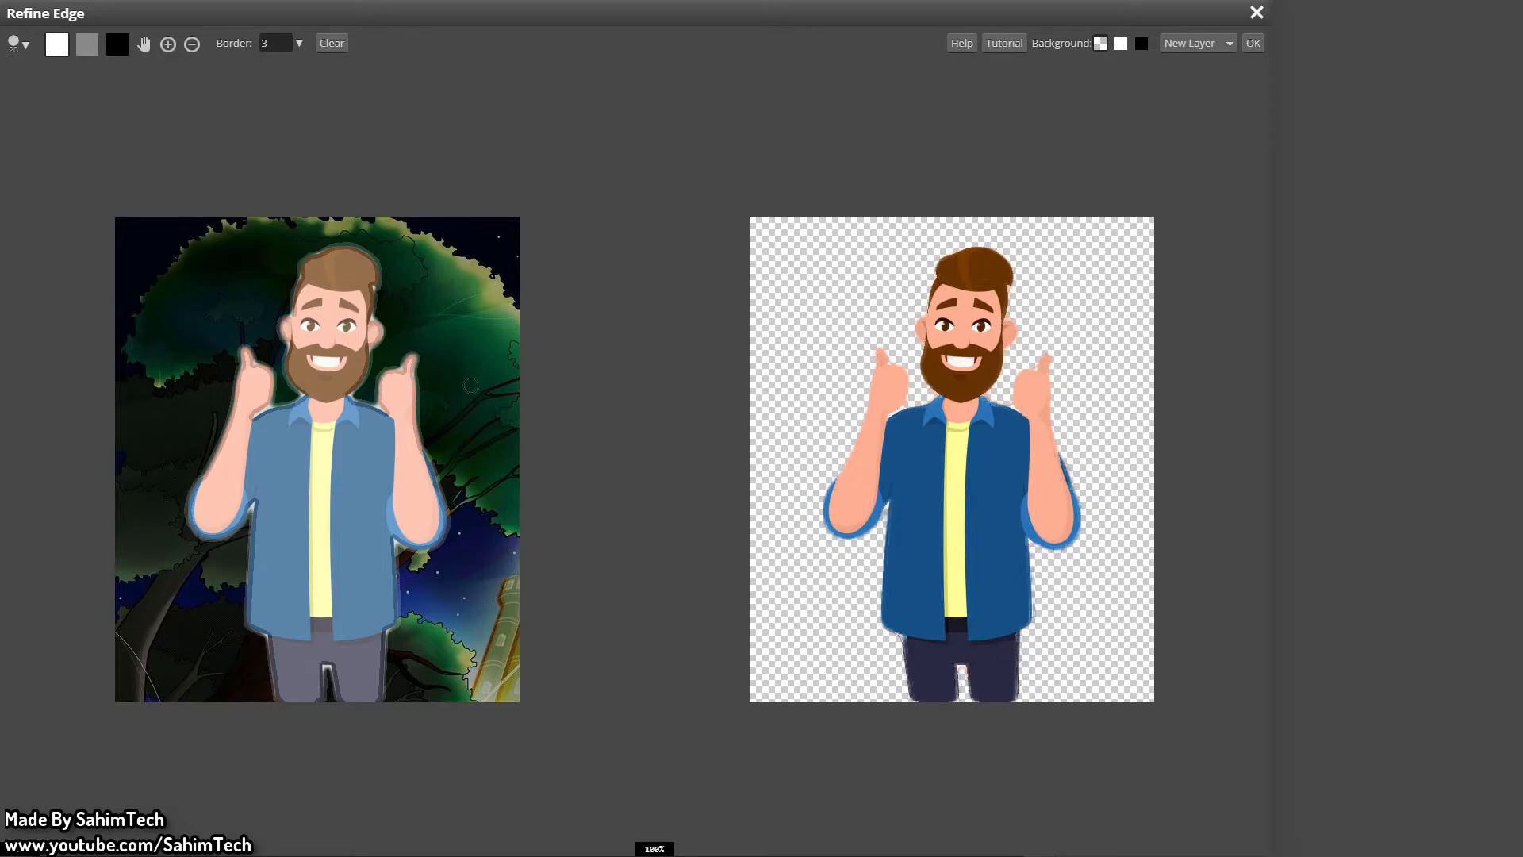
pyautogui.moveTo(287, 349)
pyautogui.mouseDown()
pyautogui.moveTo(296, 319)
pyautogui.moveTo(268, 353)
pyautogui.mouseUp()
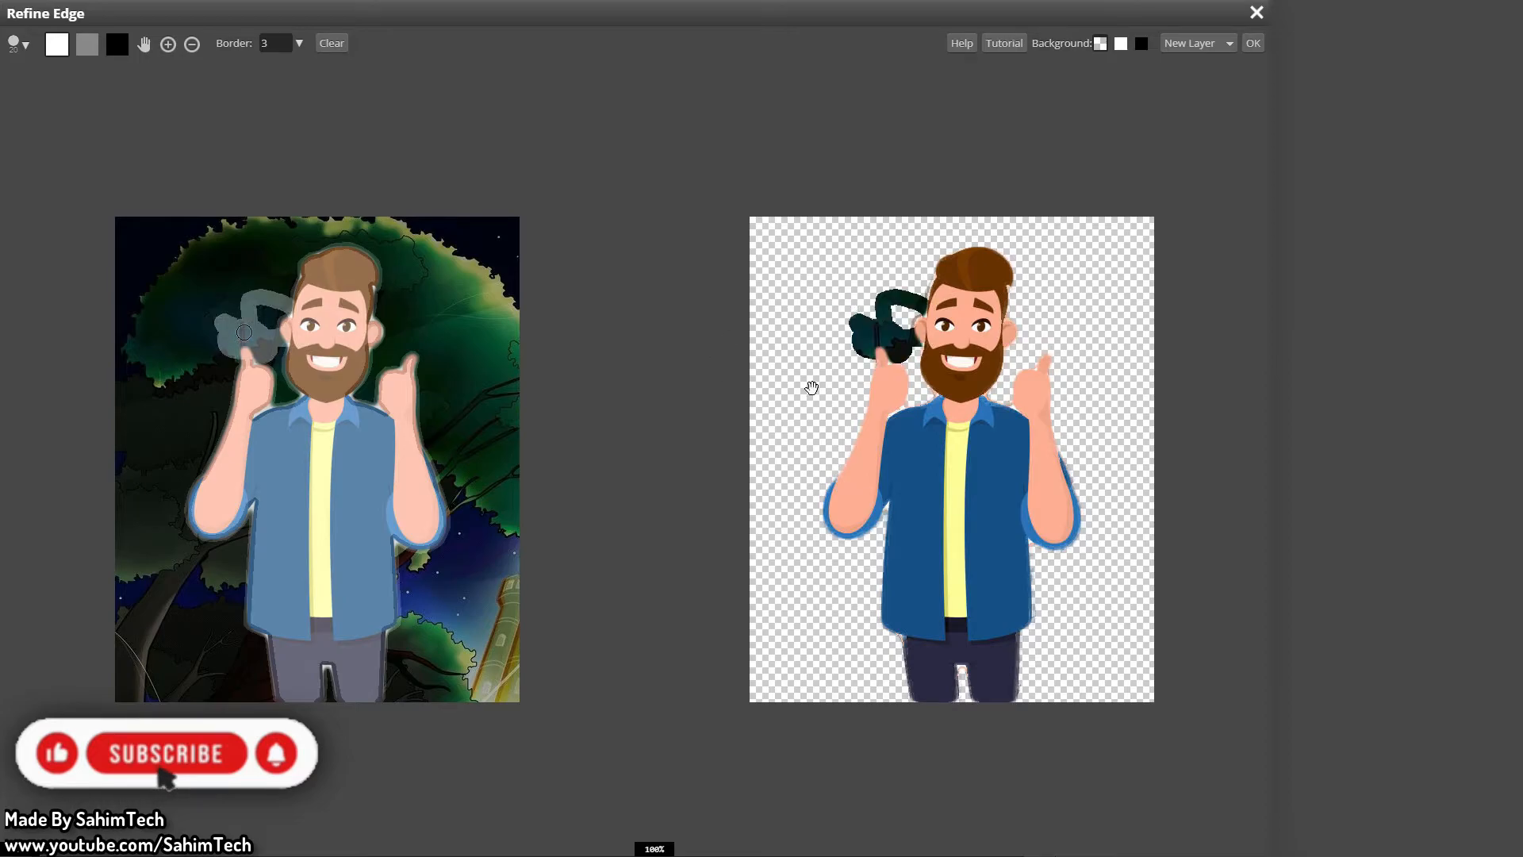
pyautogui.moveTo(249, 303)
pyautogui.mouseDown()
pyautogui.moveTo(215, 299)
pyautogui.moveTo(168, 366)
pyautogui.moveTo(138, 374)
pyautogui.moveTo(184, 367)
pyautogui.moveTo(161, 320)
pyautogui.moveTo(245, 301)
pyautogui.moveTo(300, 339)
pyautogui.moveTo(186, 360)
pyautogui.mouseUp()
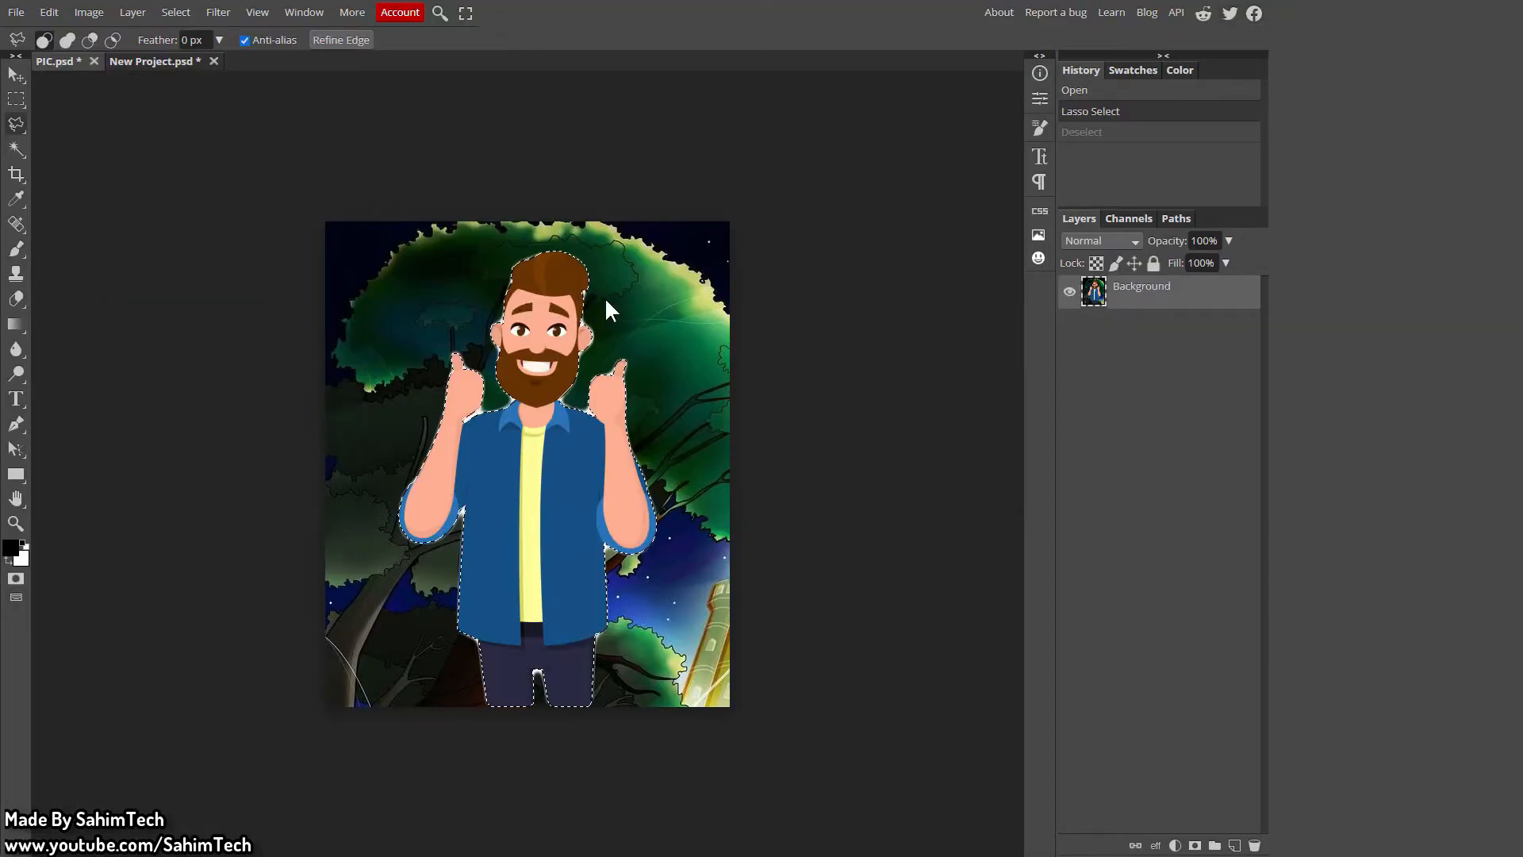
pyautogui.press('Delete')
# Step: Export the new project showing the man on white as a PNG and open the exported image in a reduced Photos window
pyautogui.click(165, 67)
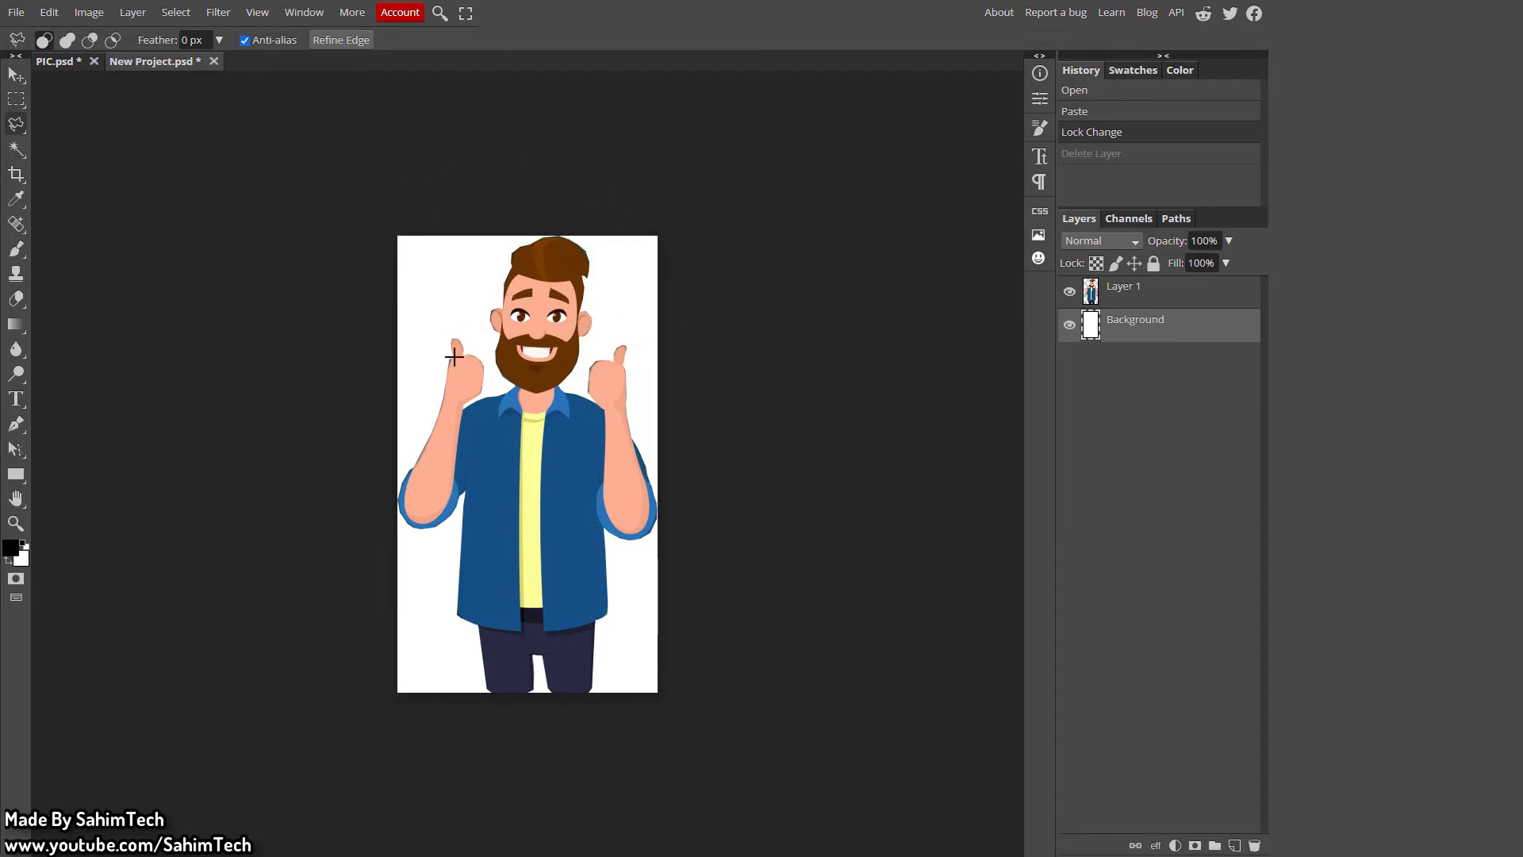
pyautogui.click(15, 12)
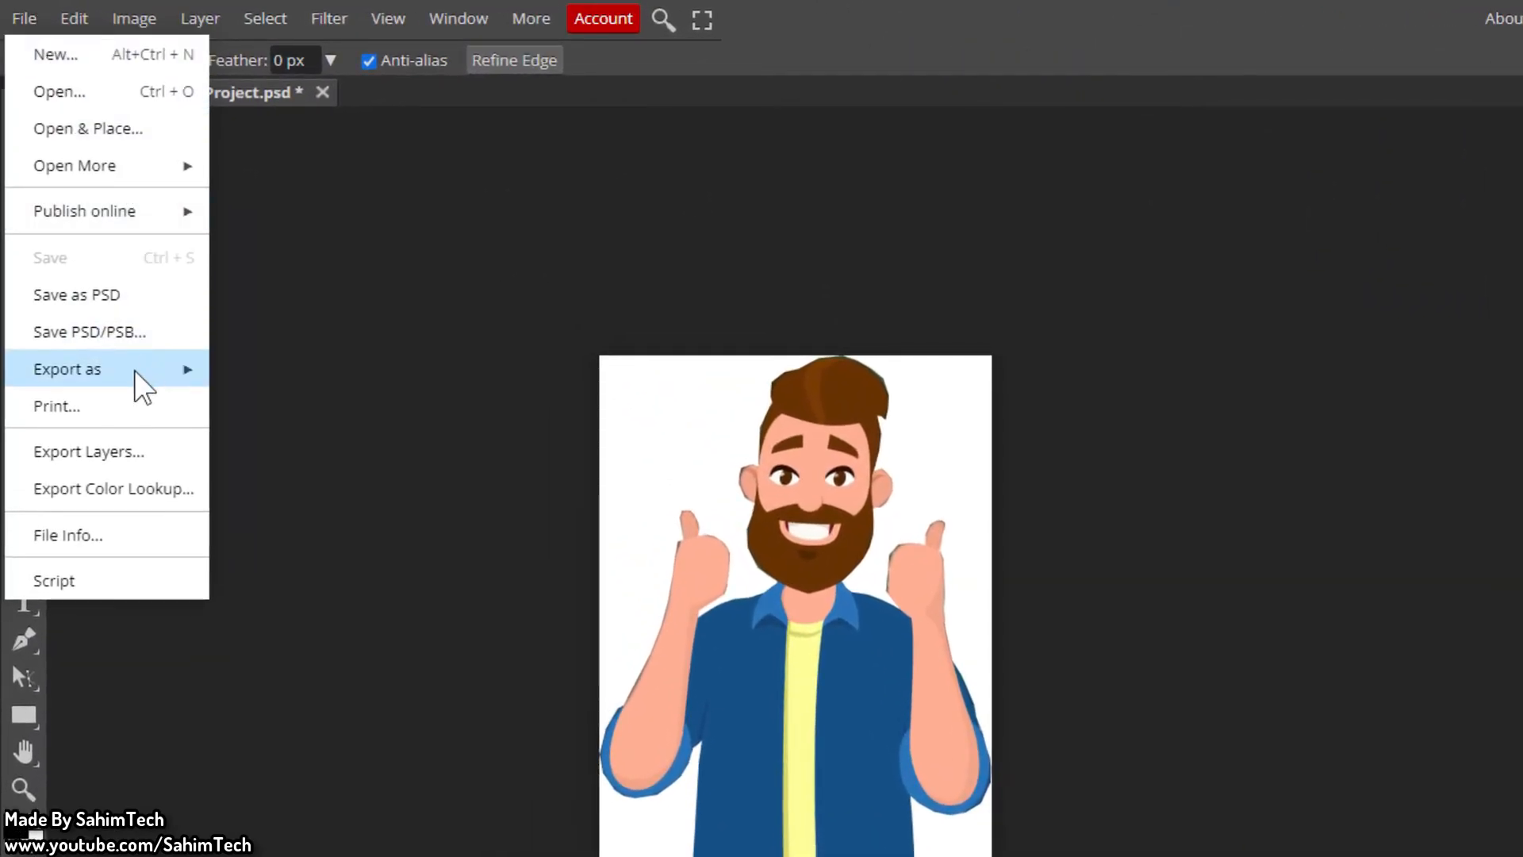
pyautogui.moveTo(71, 245)
pyautogui.click(292, 368)
pyautogui.scroll(-1, 317, 270)
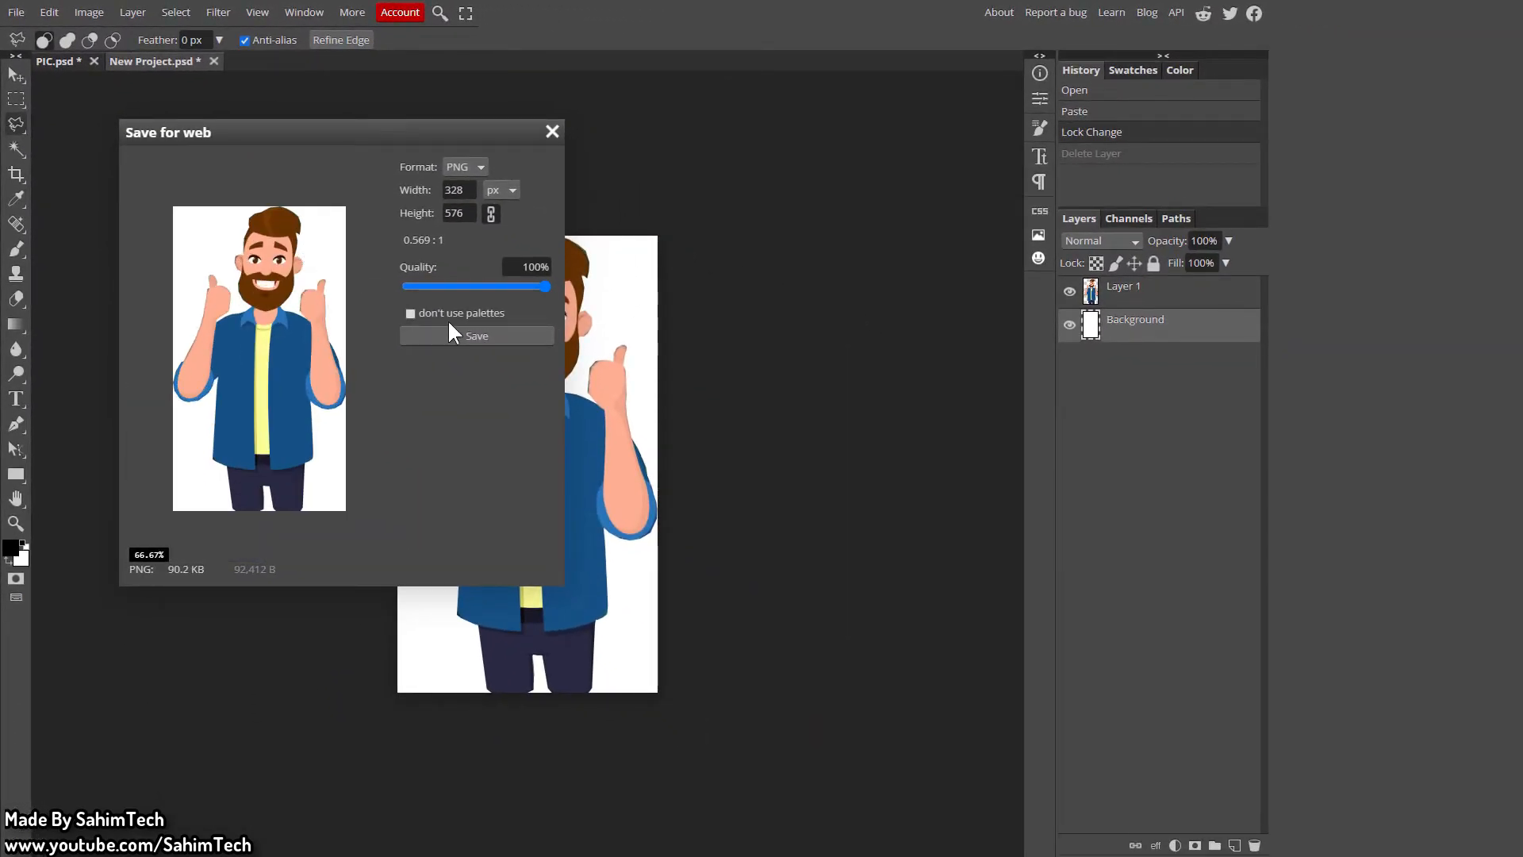
pyautogui.click(476, 336)
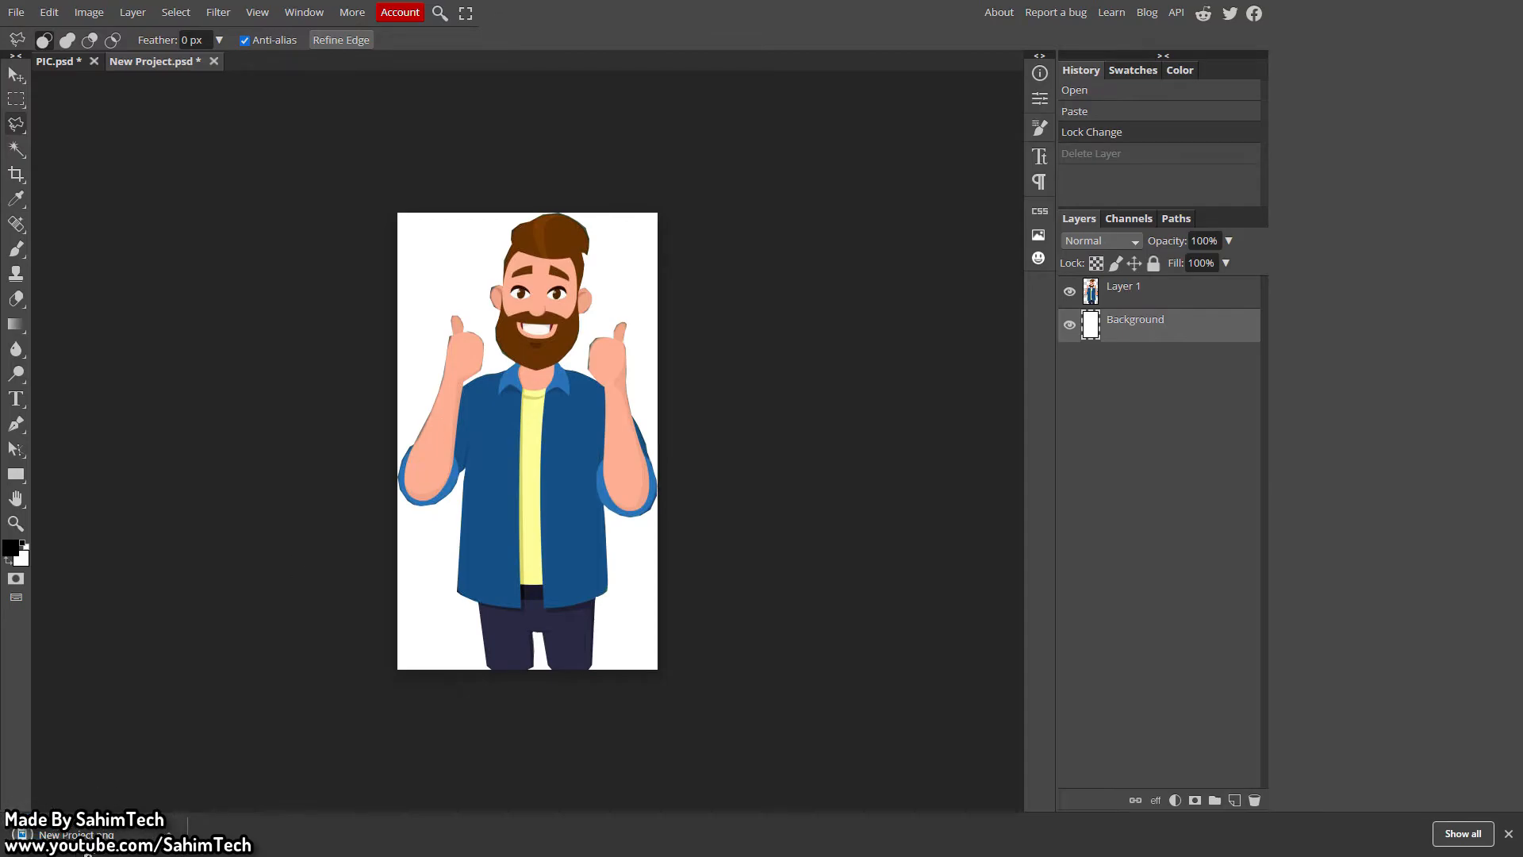
pyautogui.click(76, 835)
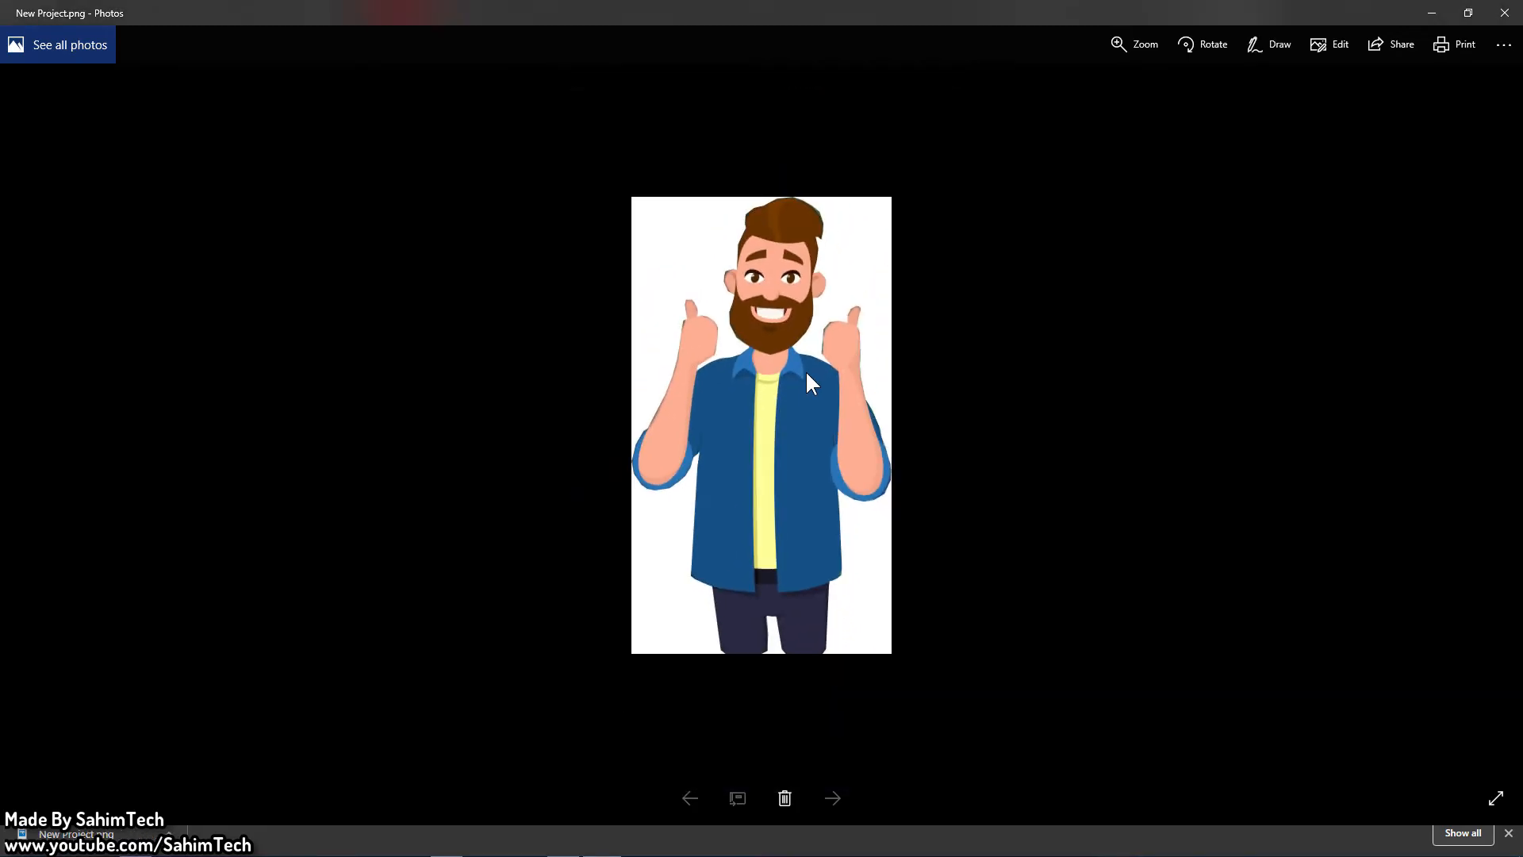
pyautogui.moveTo(1292, 12); pyautogui.dragTo(1317, 101)
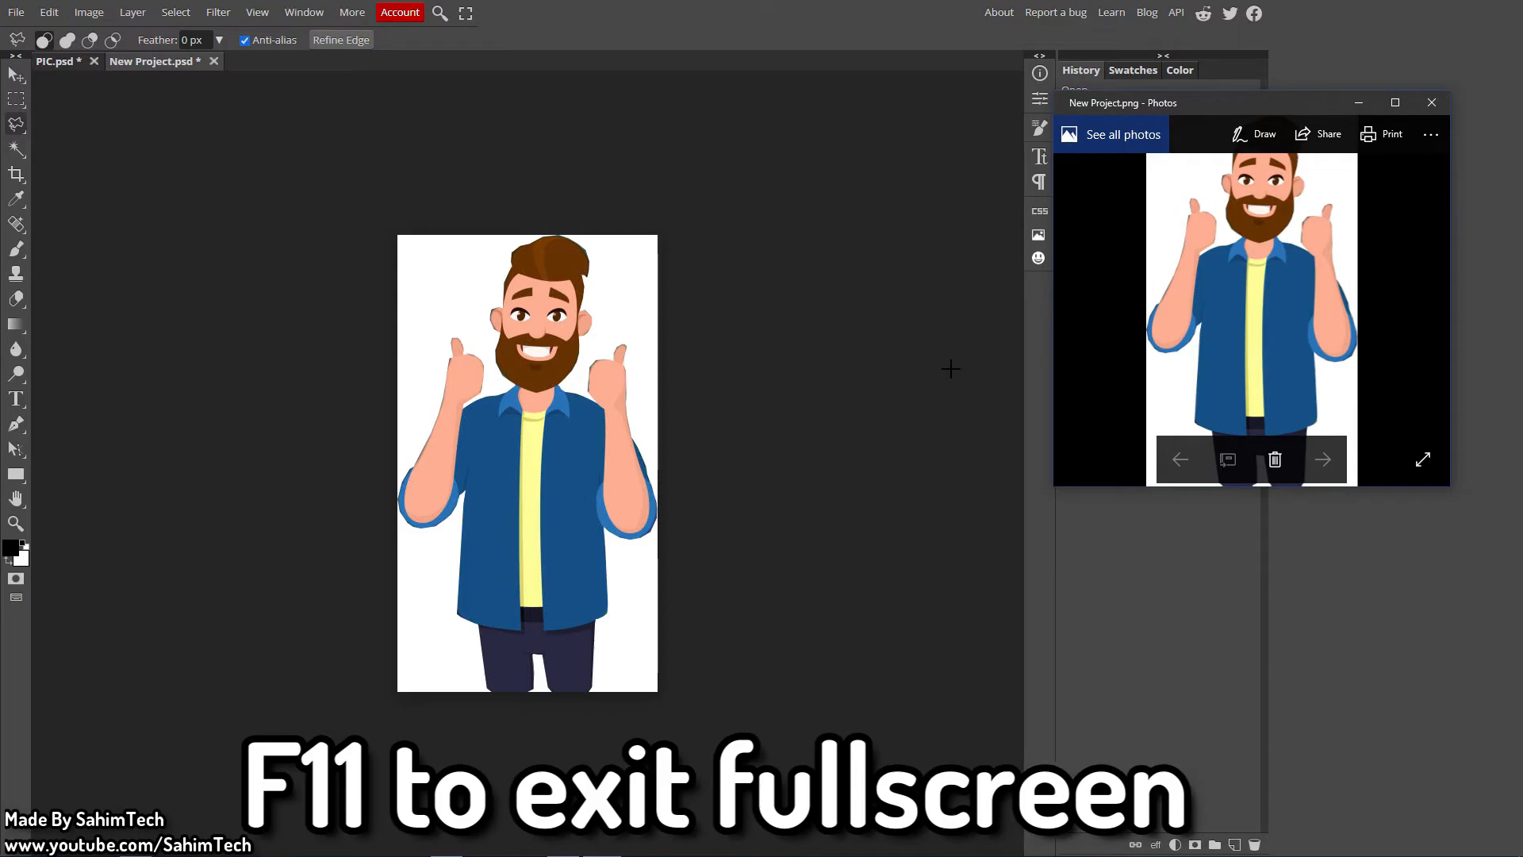
# Step: Exit the browser's fullscreen mode and close it, leaving the photo editor without saving the open documents
pyautogui.click(951, 368)
pyautogui.press('F11')
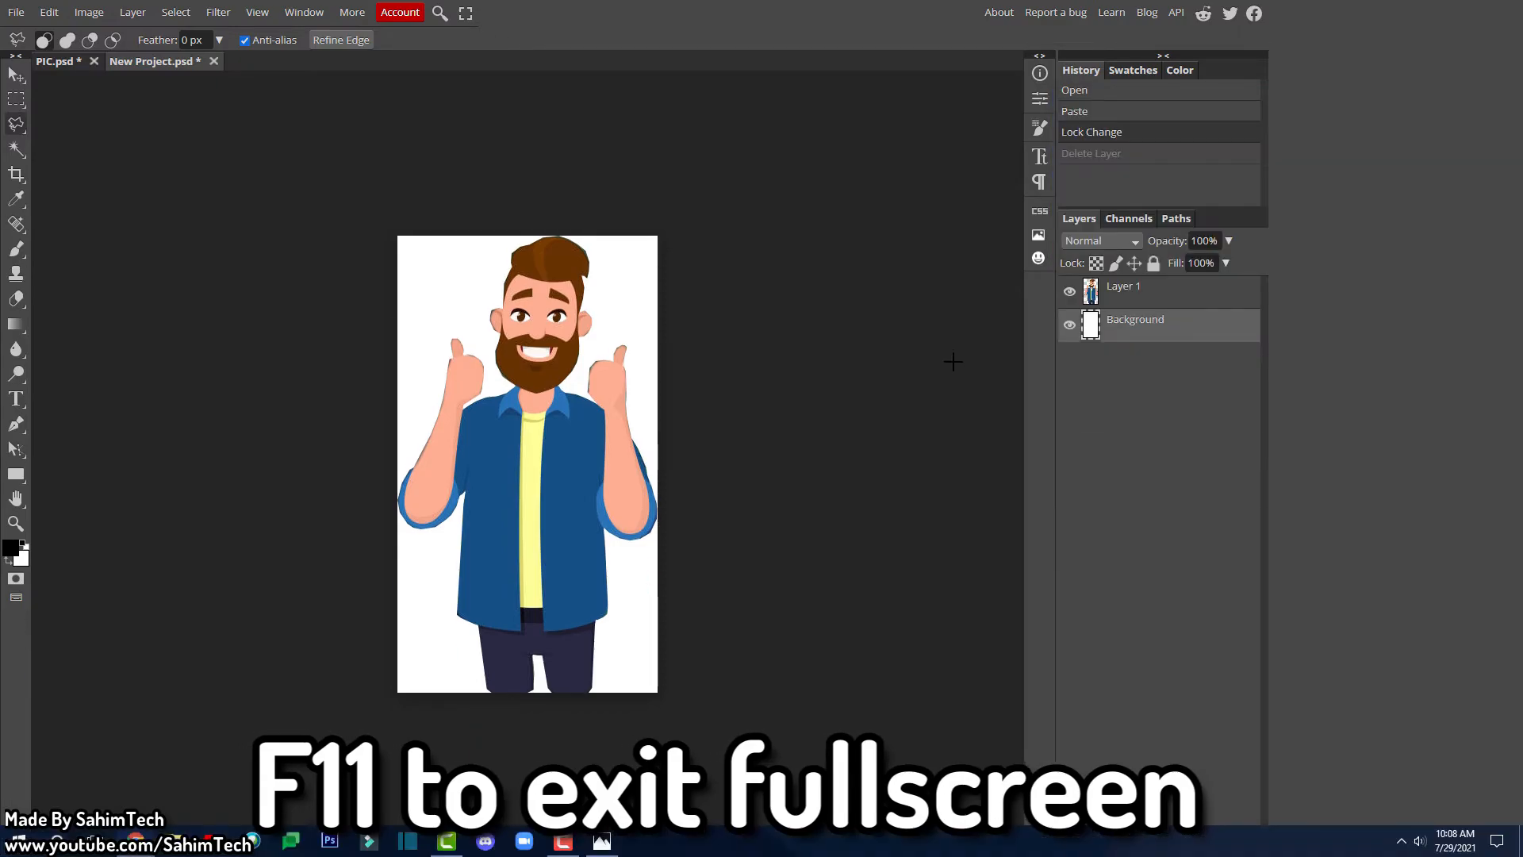
pyautogui.click(1504, 11)
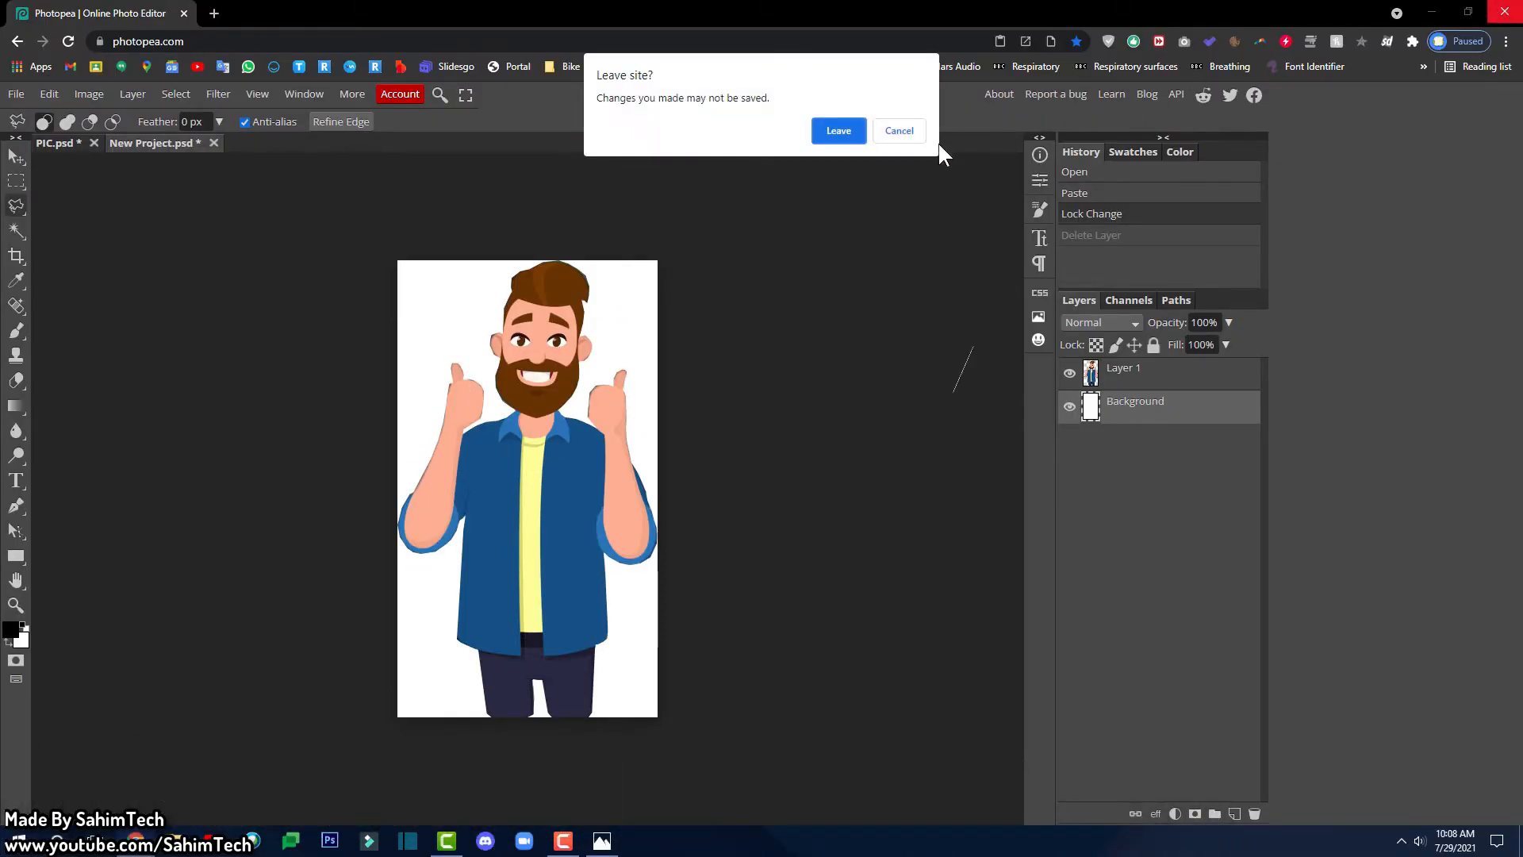
pyautogui.click(841, 136)
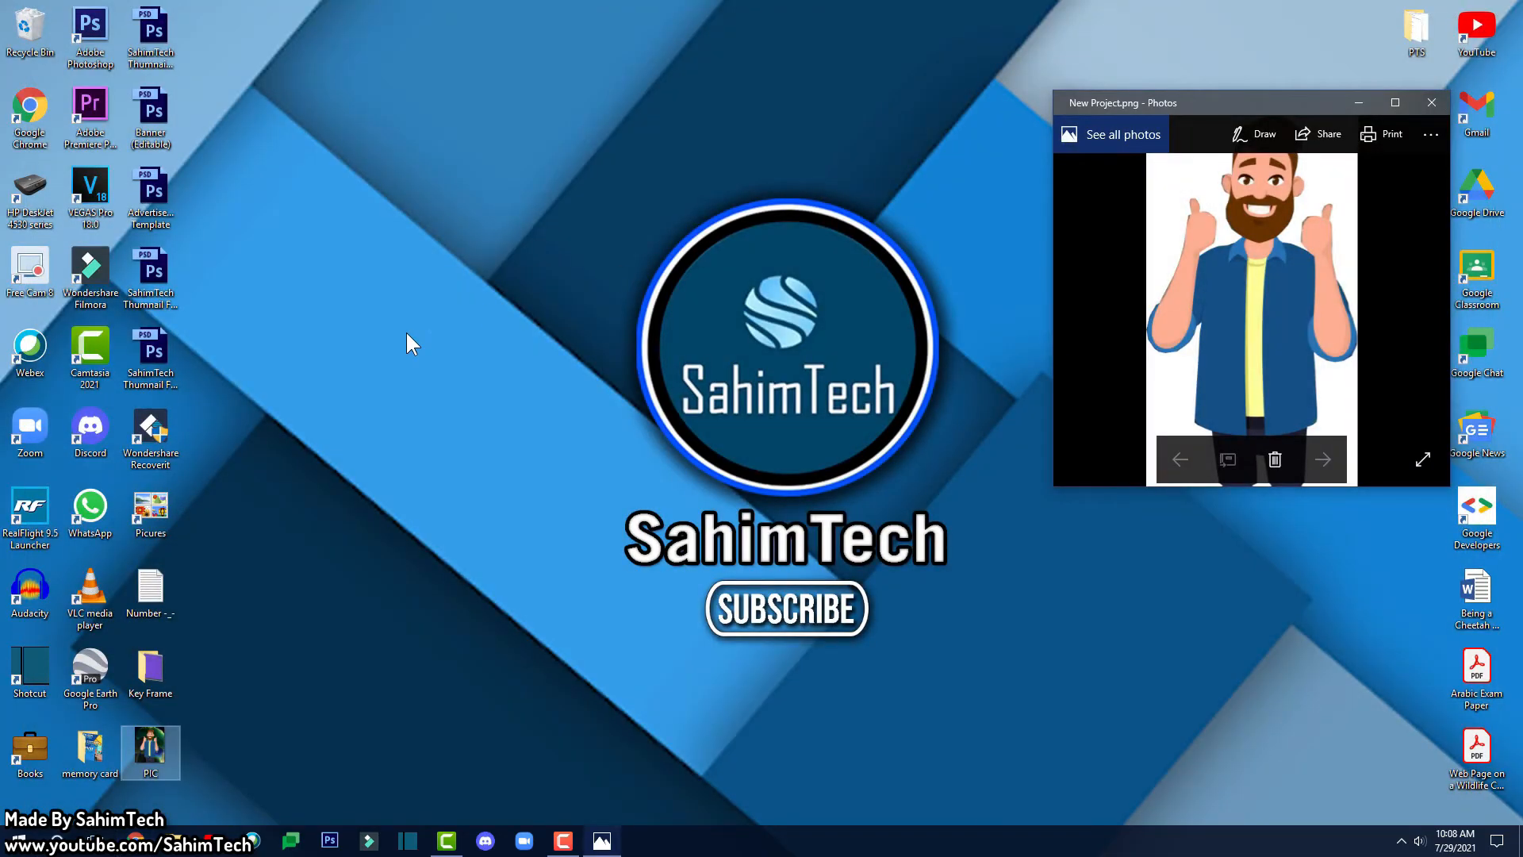
# Step: Open the original PIC image from the desktop and arrange its window beside the exported New Project.png for comparison
pyautogui.moveTo(1180, 106); pyautogui.dragTo(853, 226)
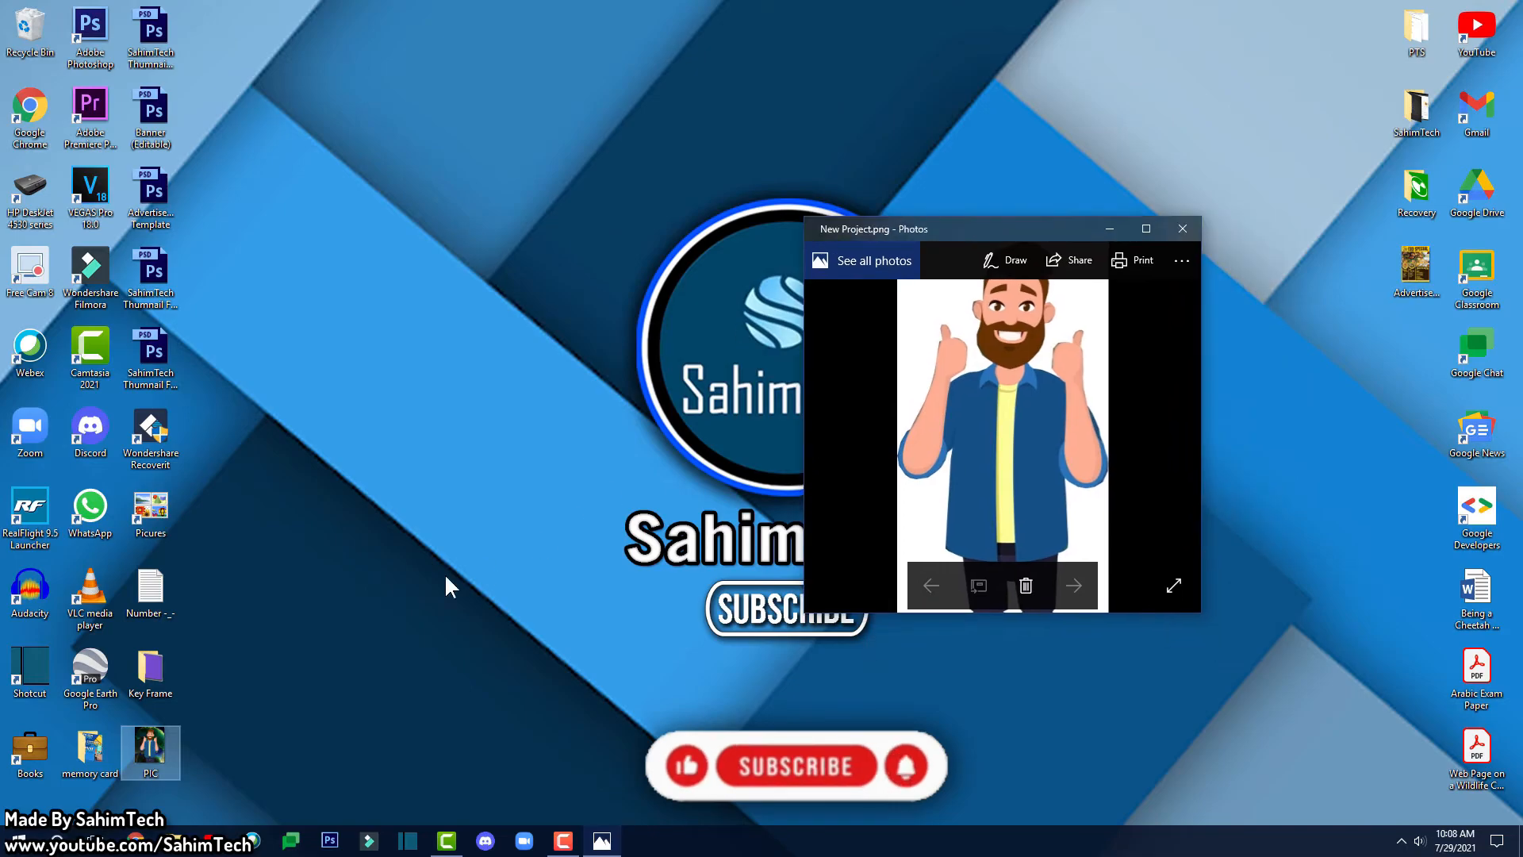
pyautogui.doubleClick(160, 746)
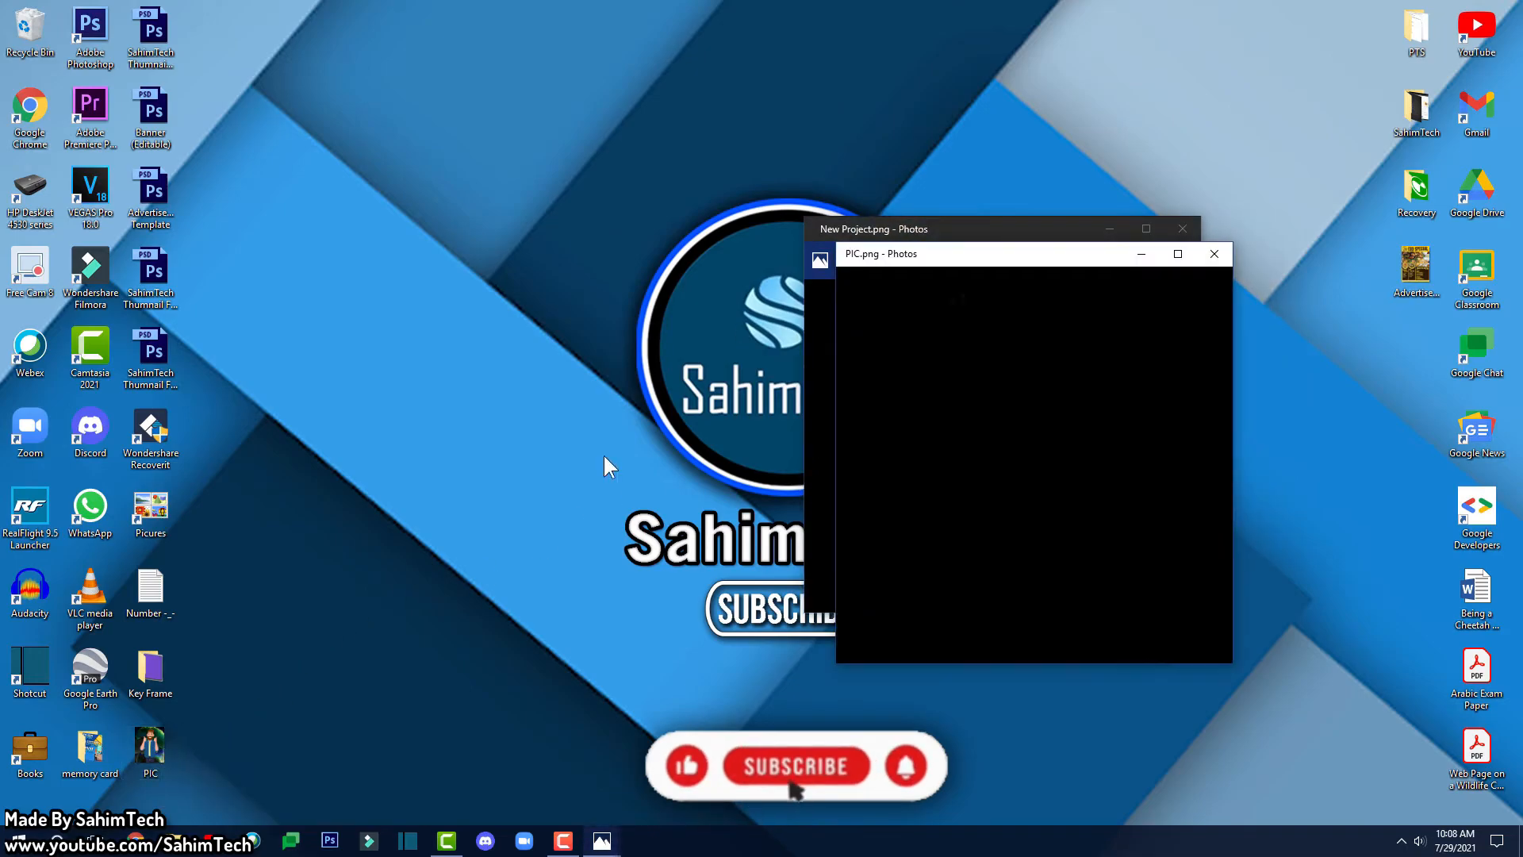
pyautogui.click(985, 236)
pyautogui.moveTo(988, 238); pyautogui.dragTo(634, 279)
pyautogui.moveTo(927, 249); pyautogui.dragTo(210, 313)
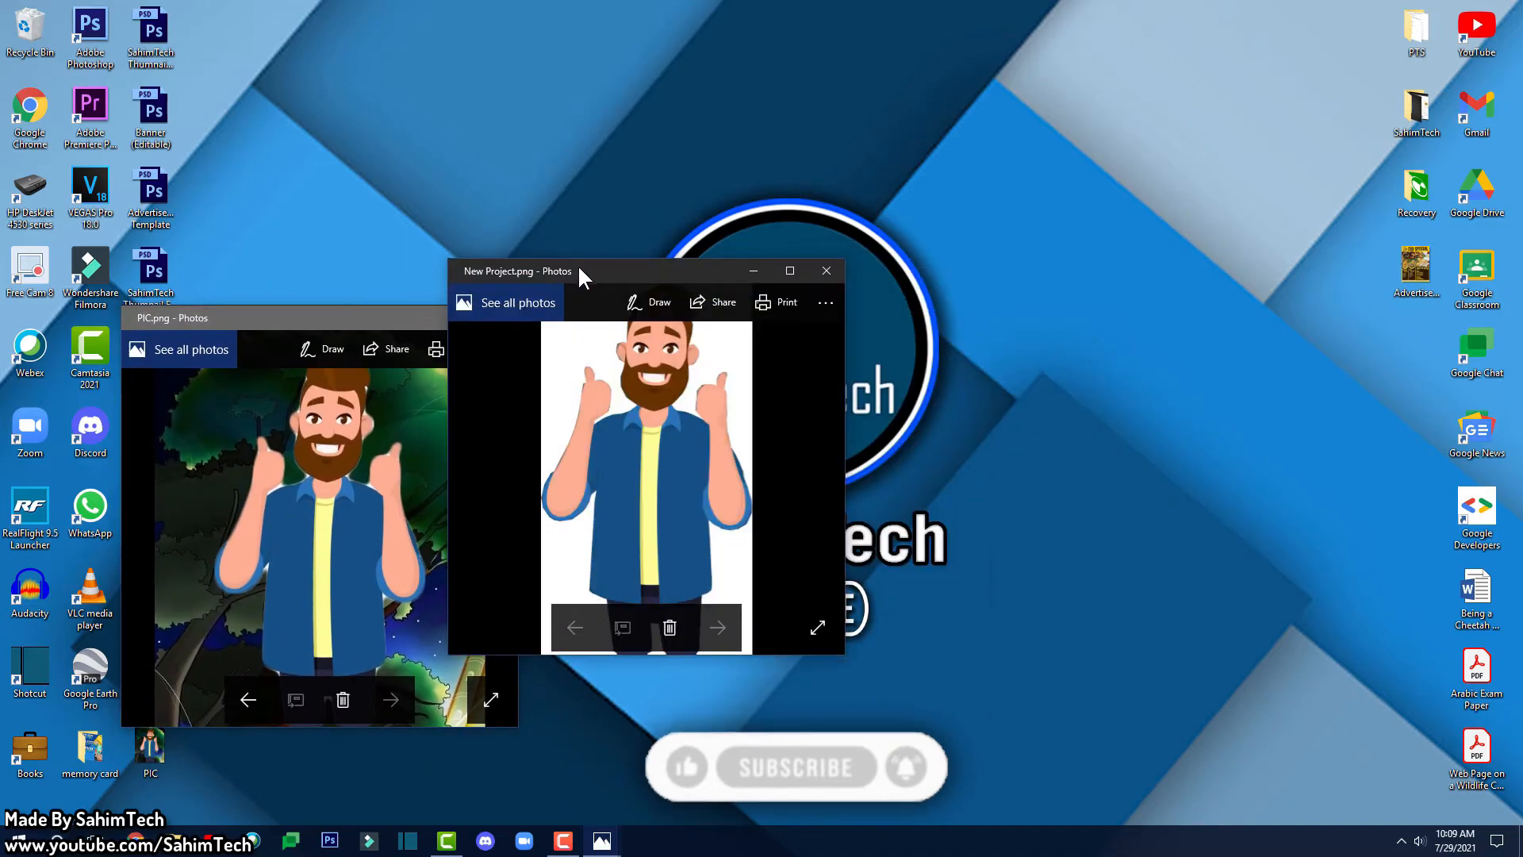
pyautogui.moveTo(577, 273); pyautogui.dragTo(663, 351)
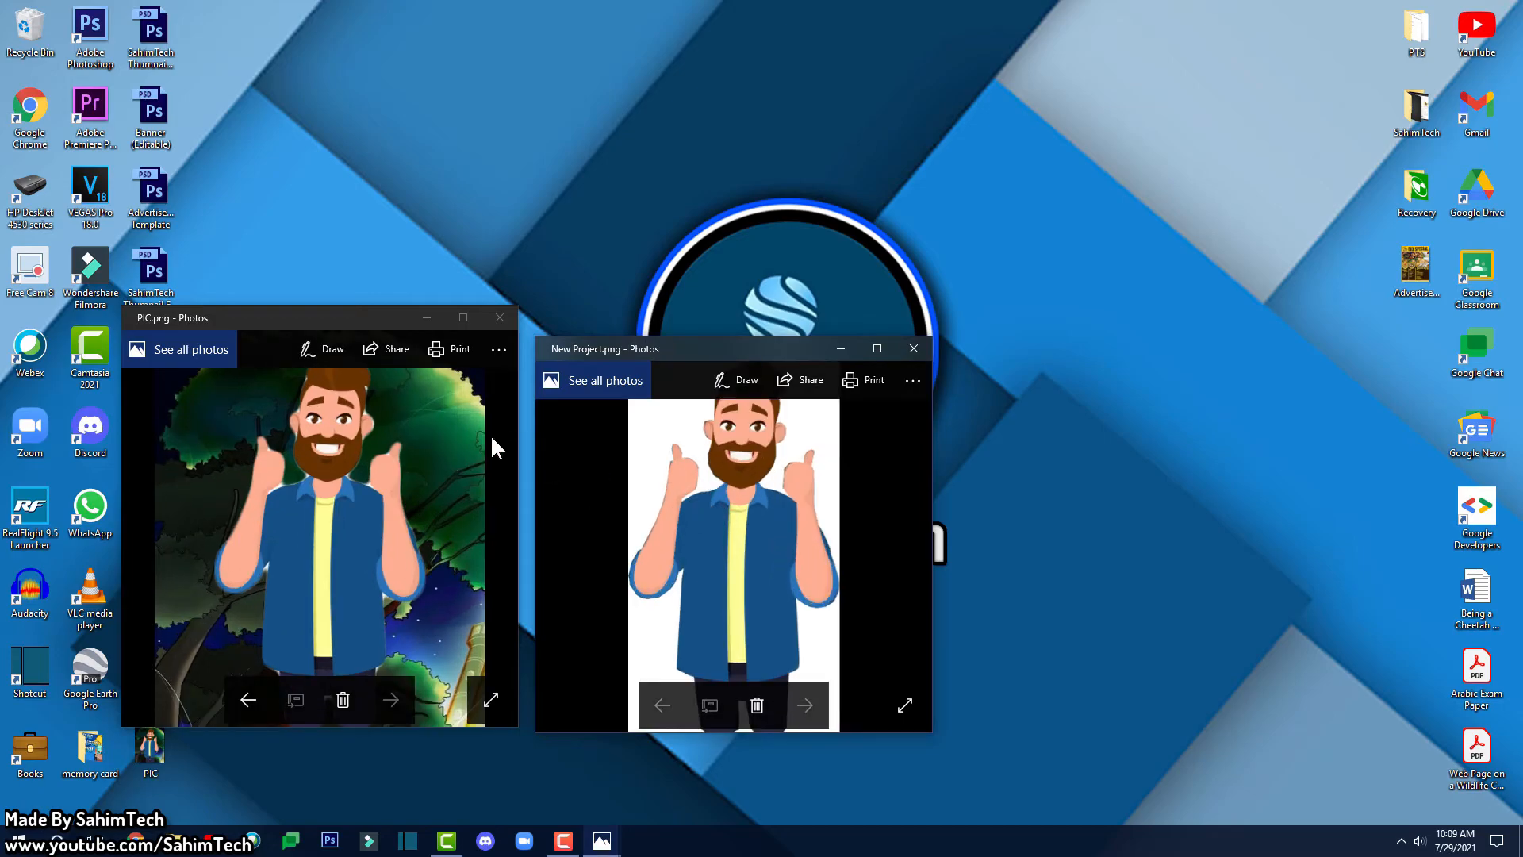
# Step: Snap New Project.png and PIC.png to opposite halves of the screen to compare the cut-out with the original
pyautogui.click(875, 349)
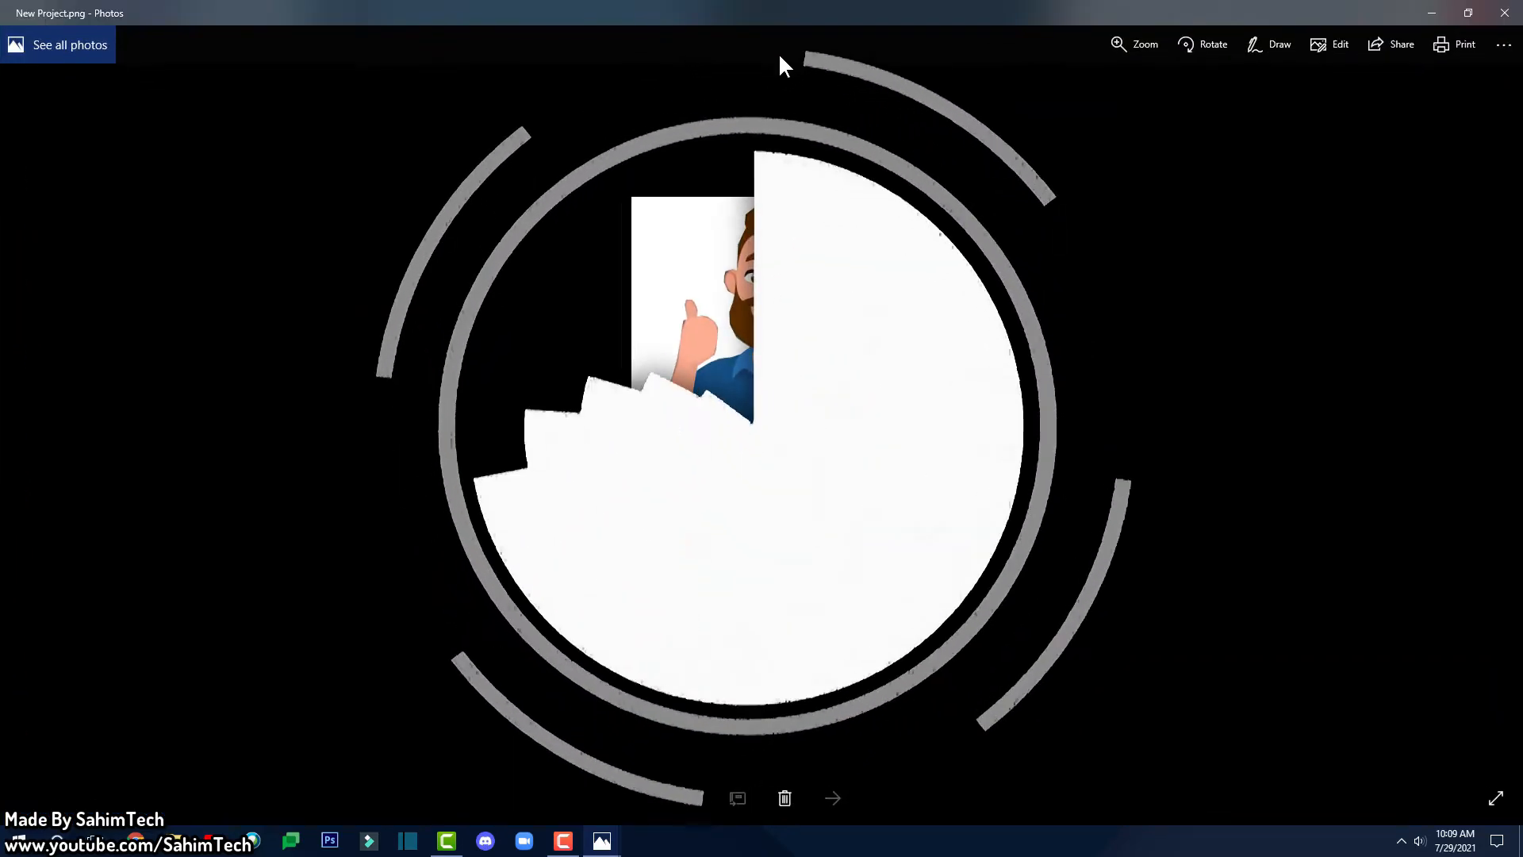
pyautogui.moveTo(813, 1); pyautogui.dragTo(1518, 119)
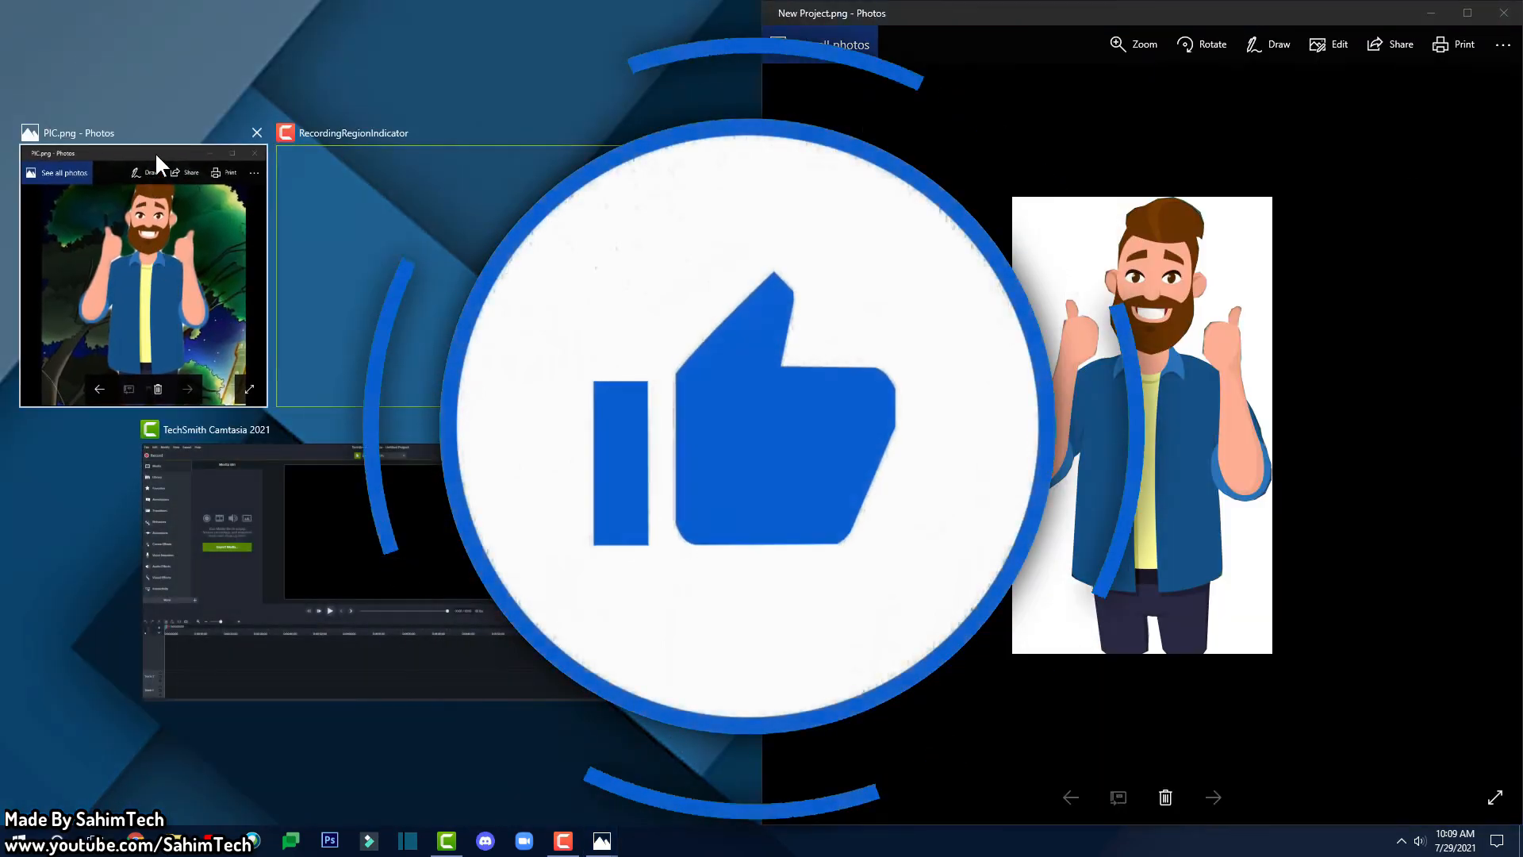
pyautogui.click(149, 240)
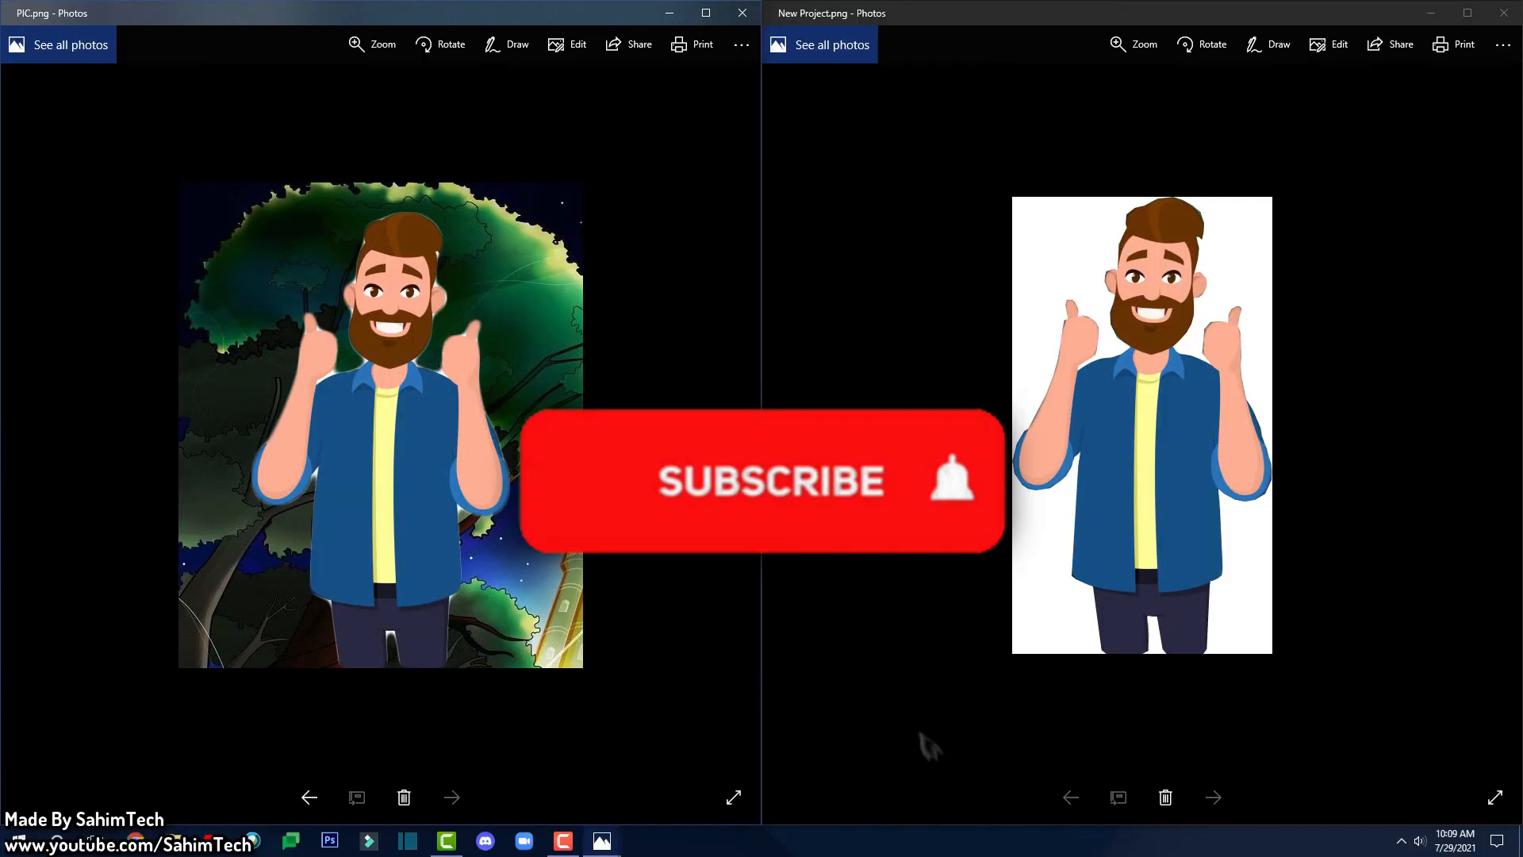